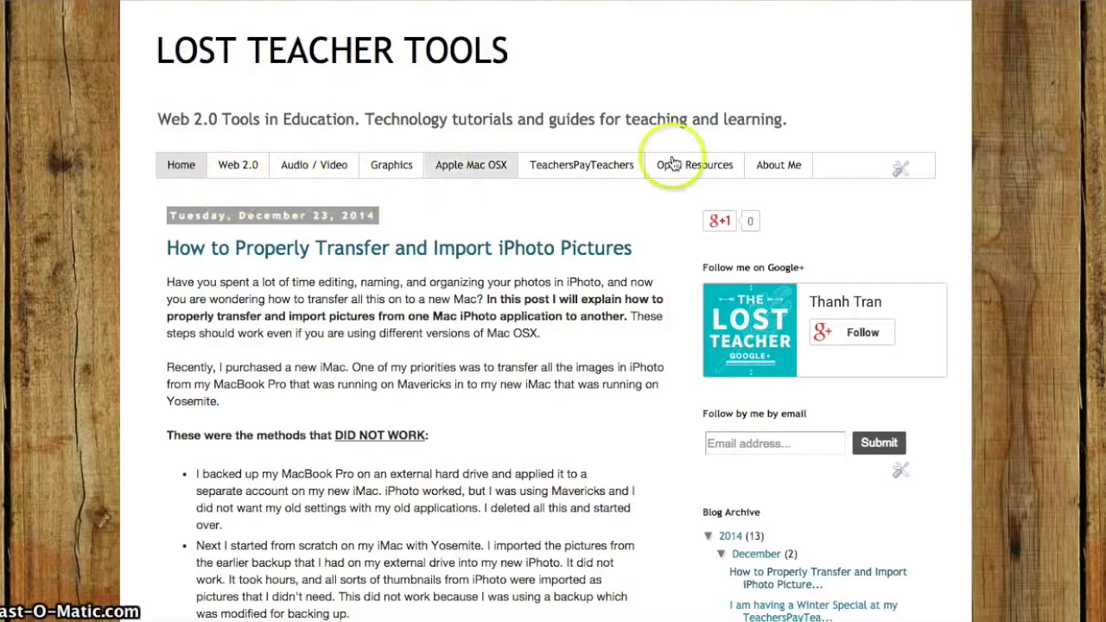
View the About Me page, then return to the blog's home page and scroll through it
left_click(780, 172)
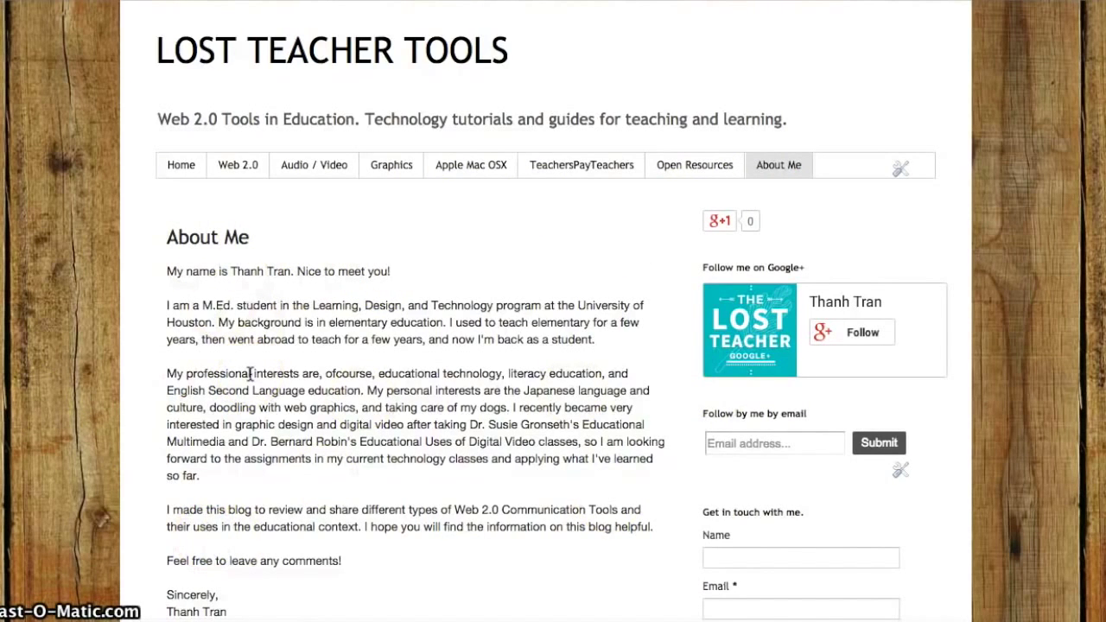
left_click(180, 169)
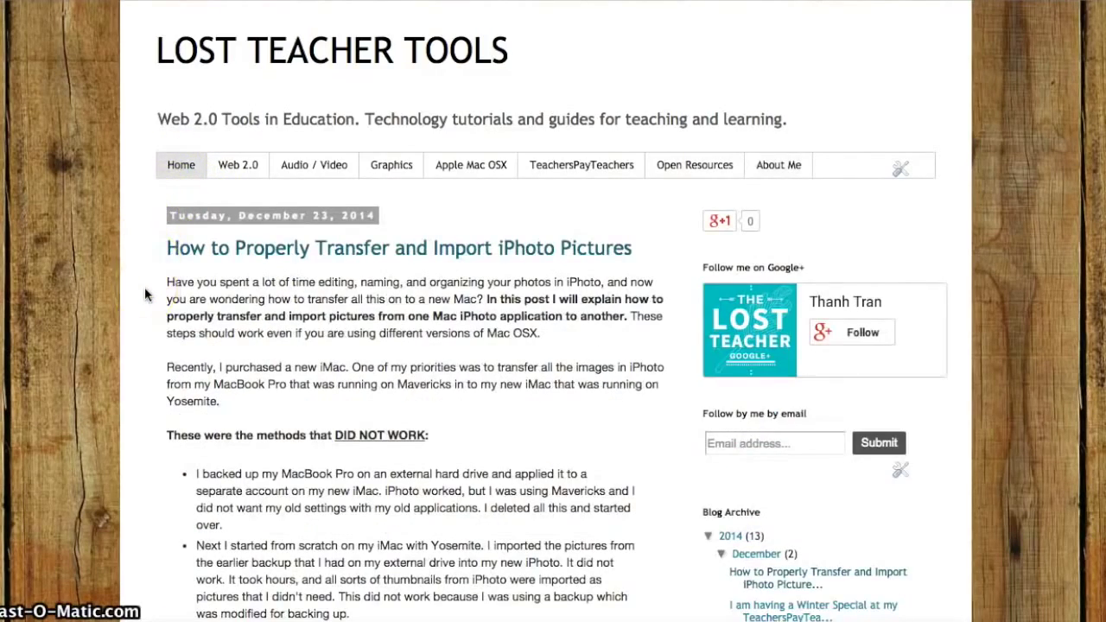
scroll(144, 295, "down", 15)
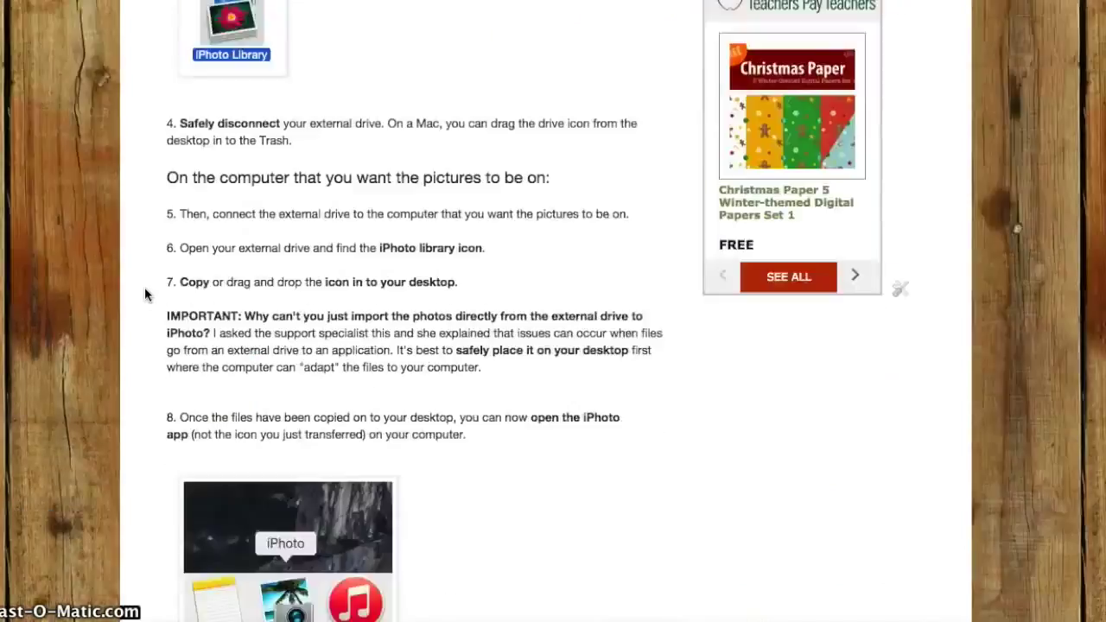
scroll(145, 295, "down", 10)
scroll(145, 295, "up", 6)
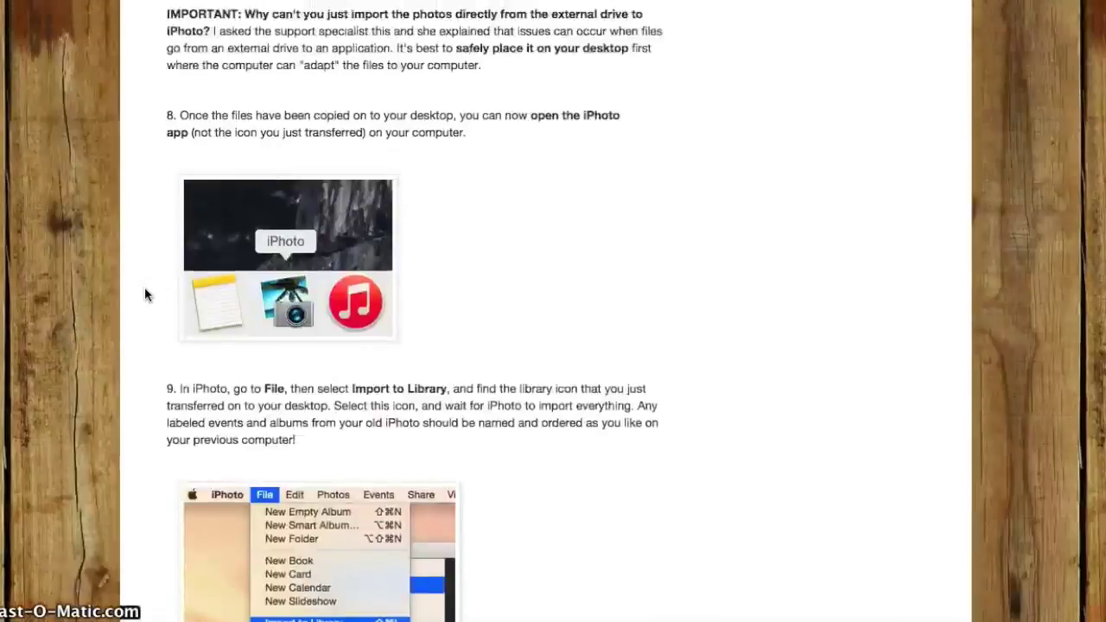
scroll(144, 295, "up", 20)
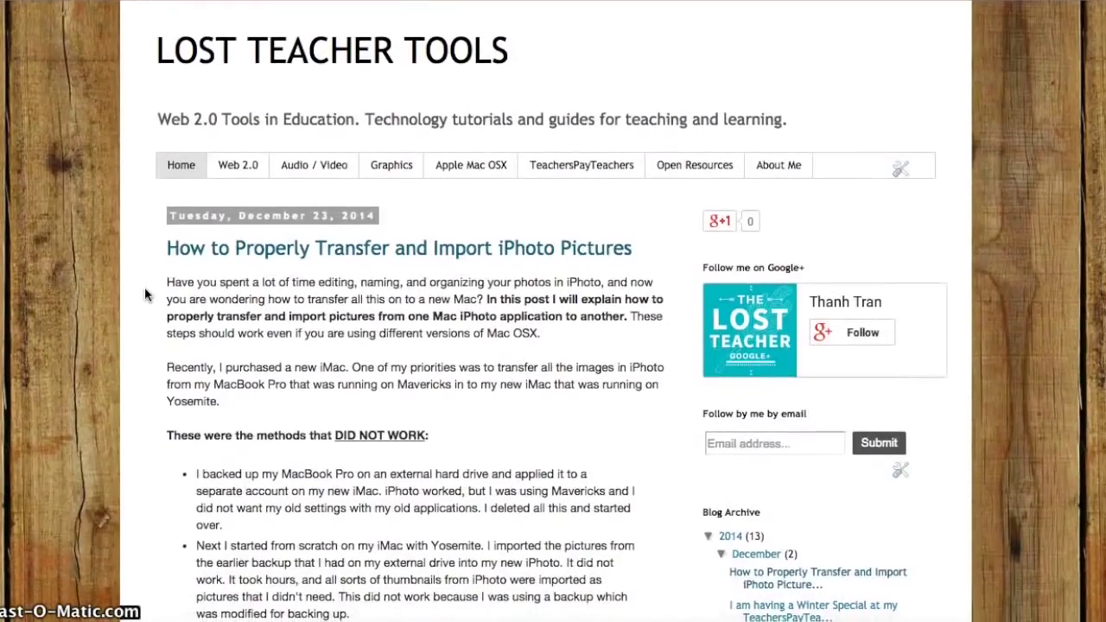
left_click(147, 206)
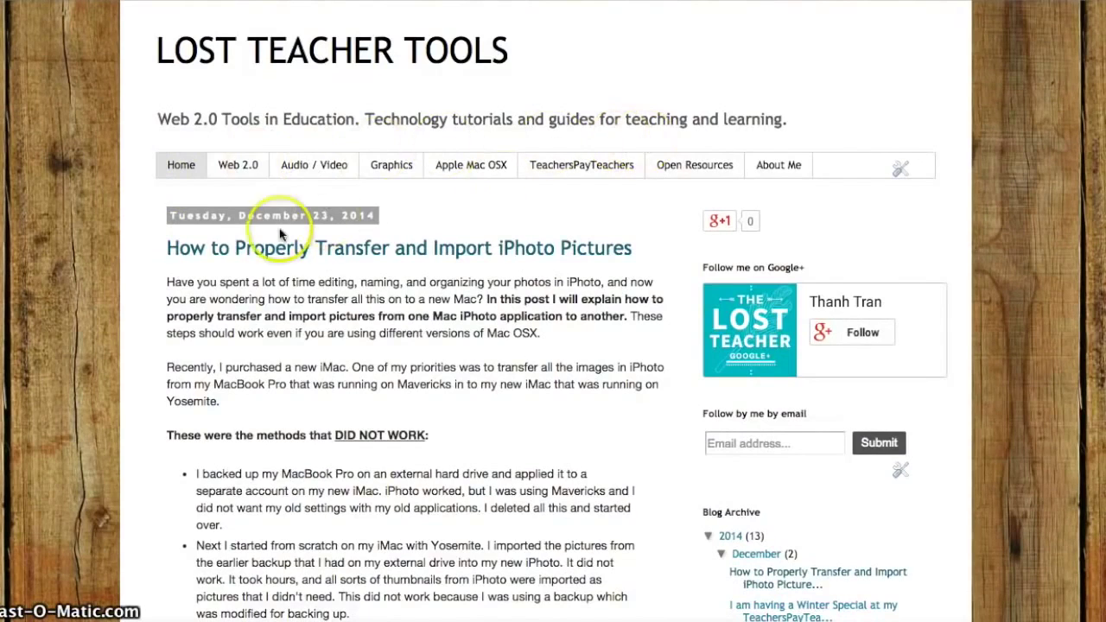
Show the posts labelled web2.0 and scroll through them
left_click(257, 175)
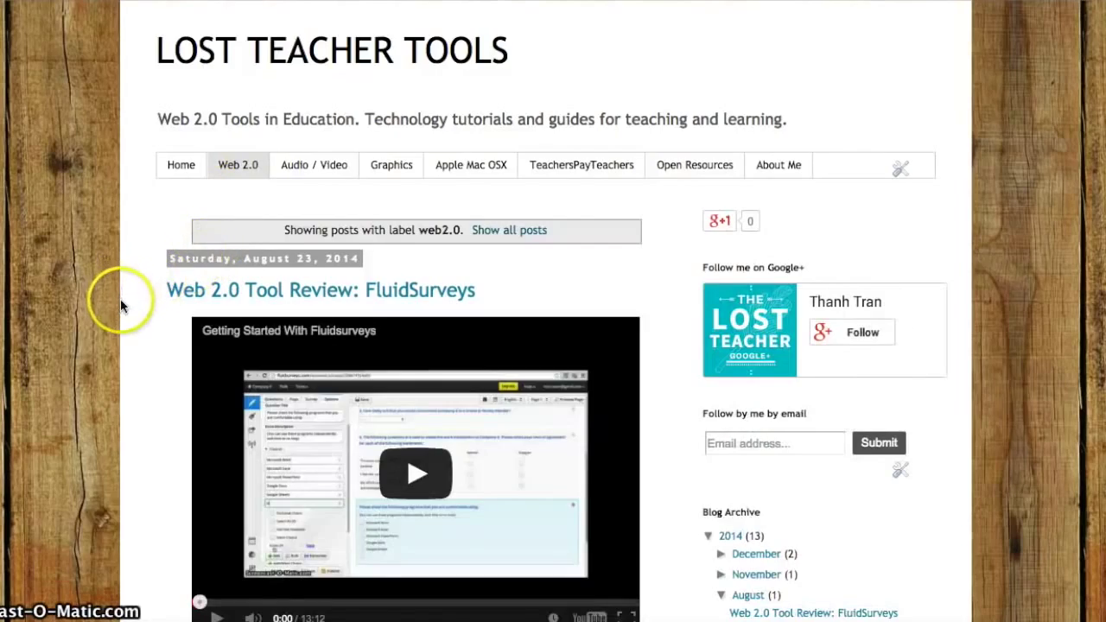
scroll(133, 303, "down", 10)
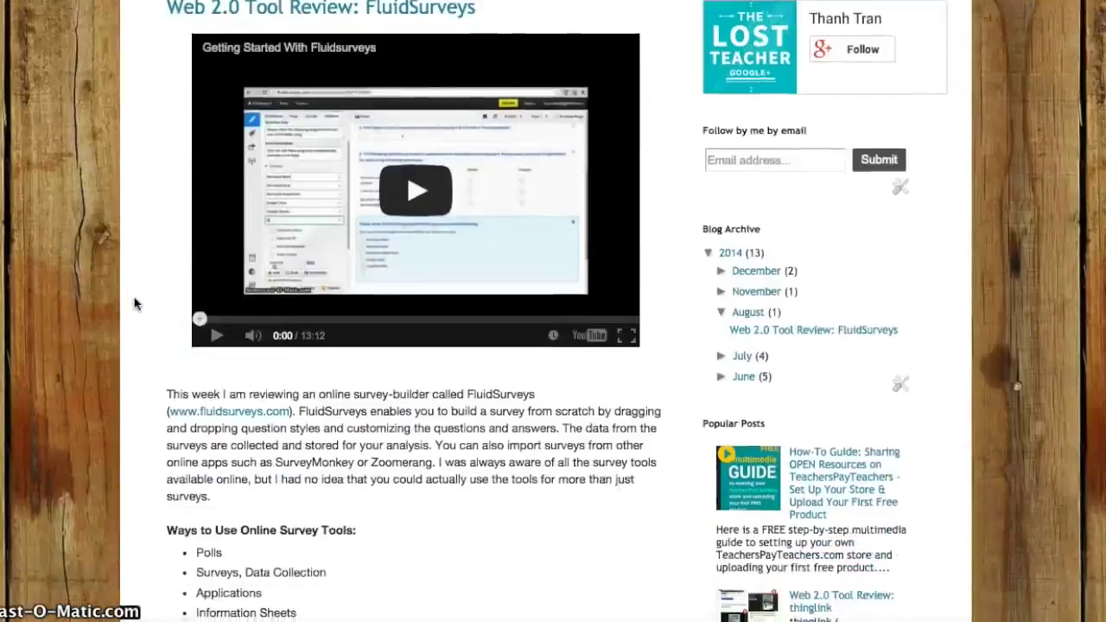
scroll(134, 281, "down", 15)
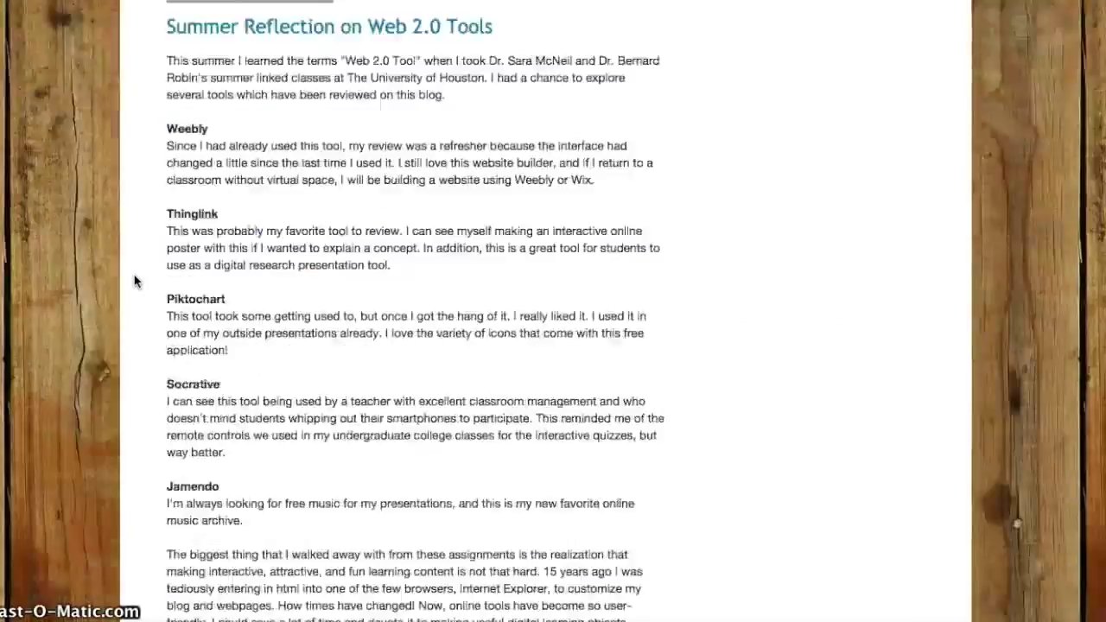
scroll(134, 281, "down", 10)
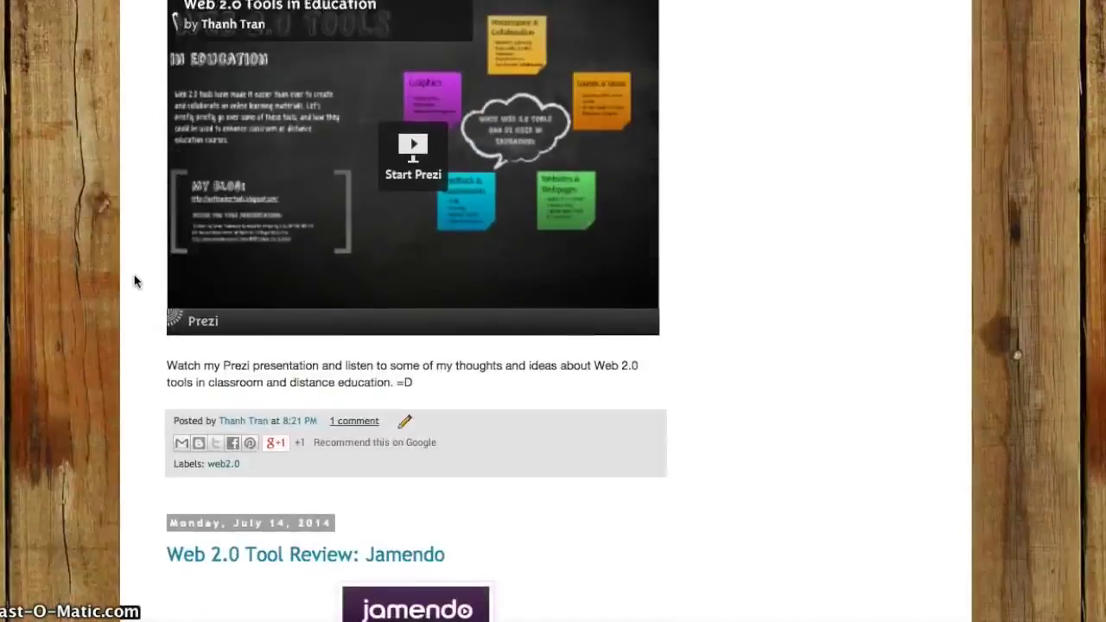
scroll(134, 281, "up", 20)
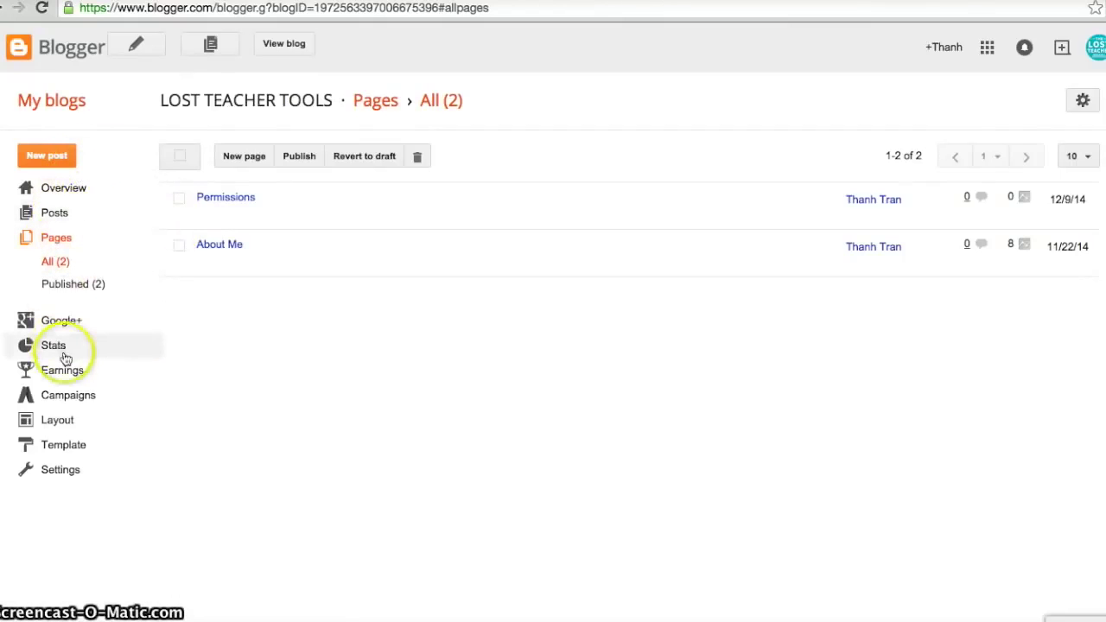
Open the Layout page and look over the blog's Pages, Blog Posts and sidebar gadgets
left_click(61, 420)
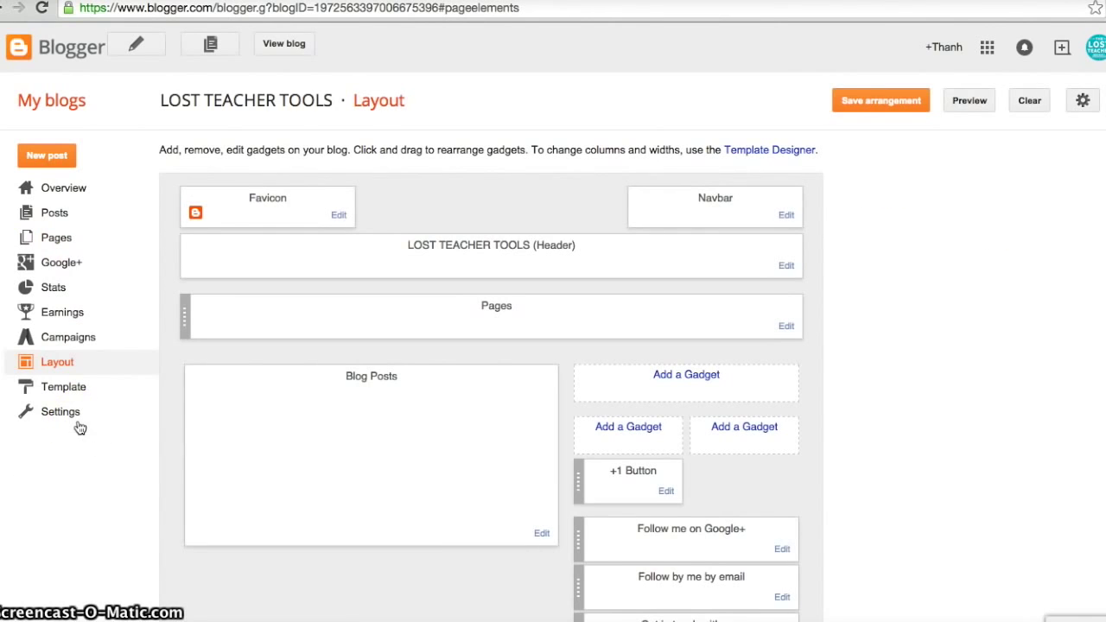
scroll(87, 433, "down", 1)
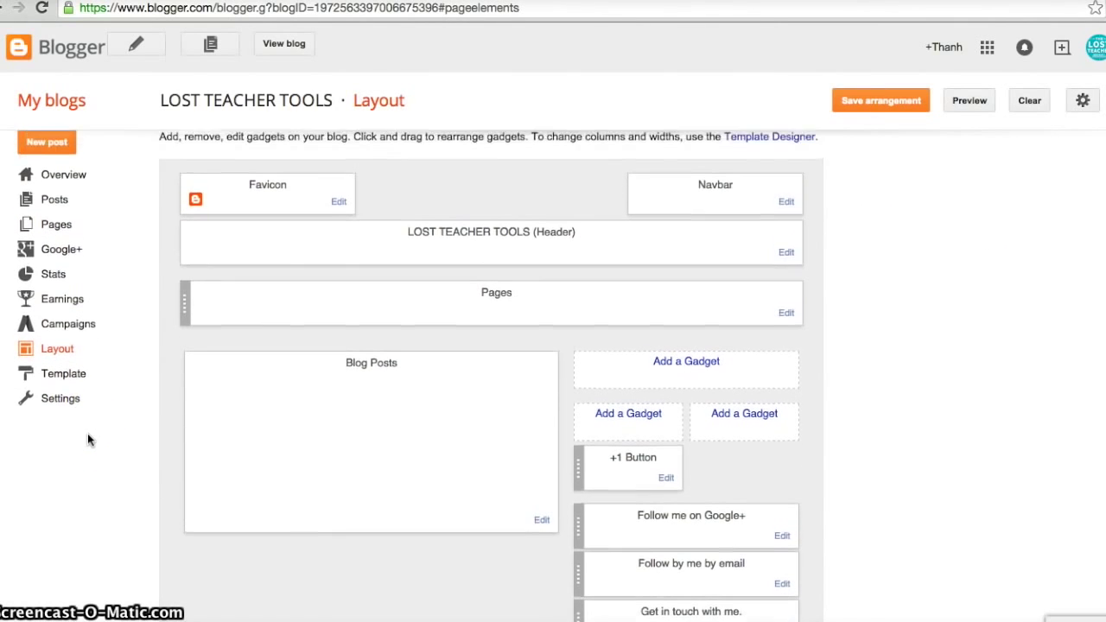
scroll(87, 433, "up", 1)
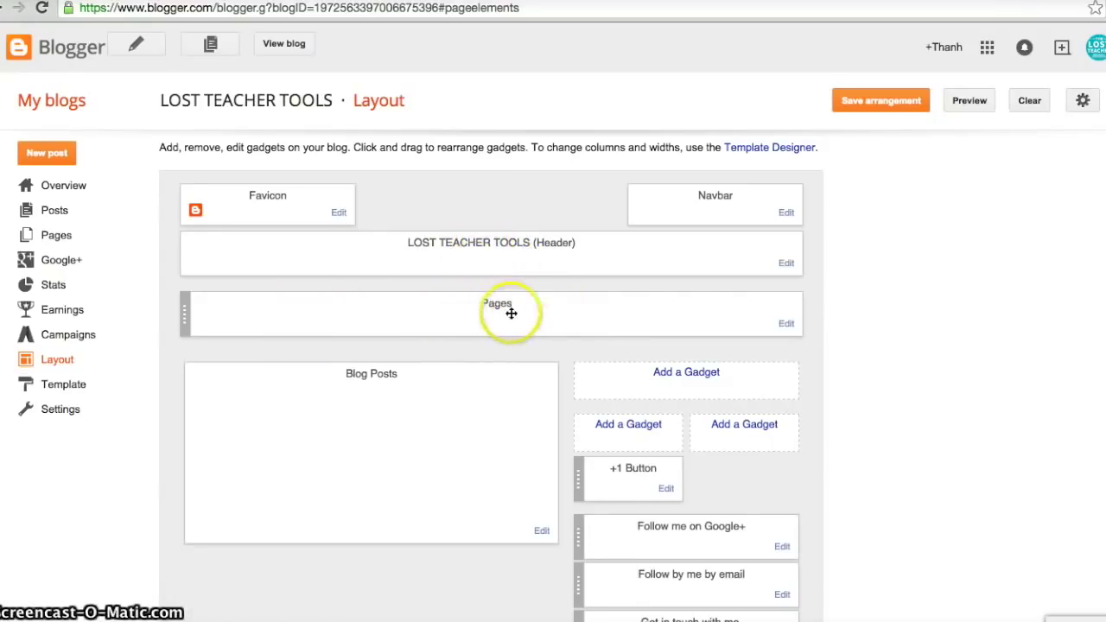
left_click(786, 325)
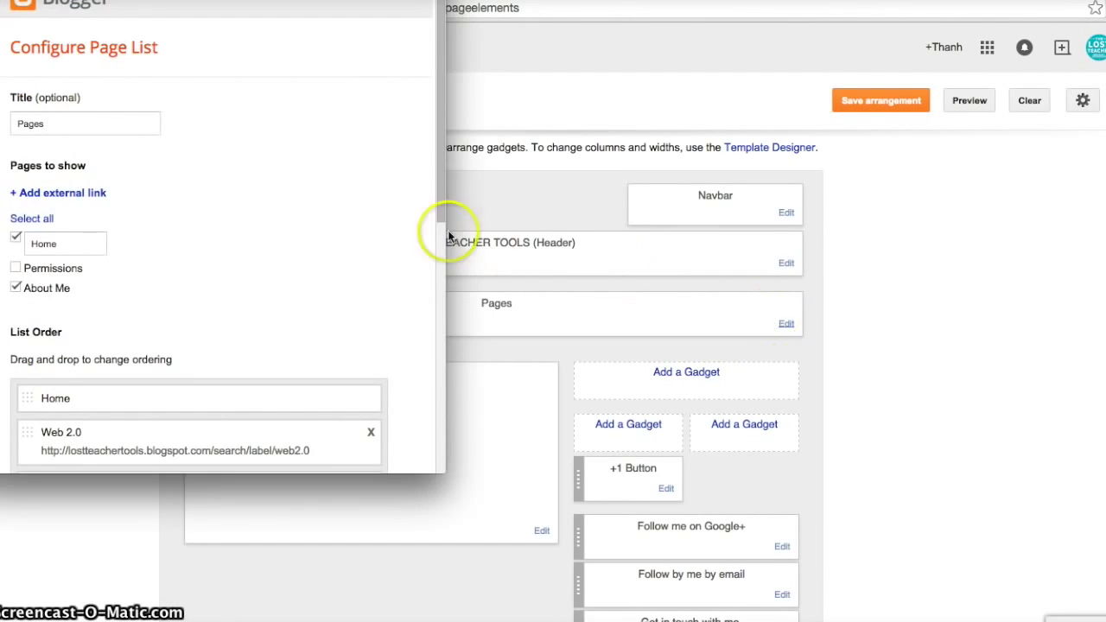
scroll(405, 234, "down", 4)
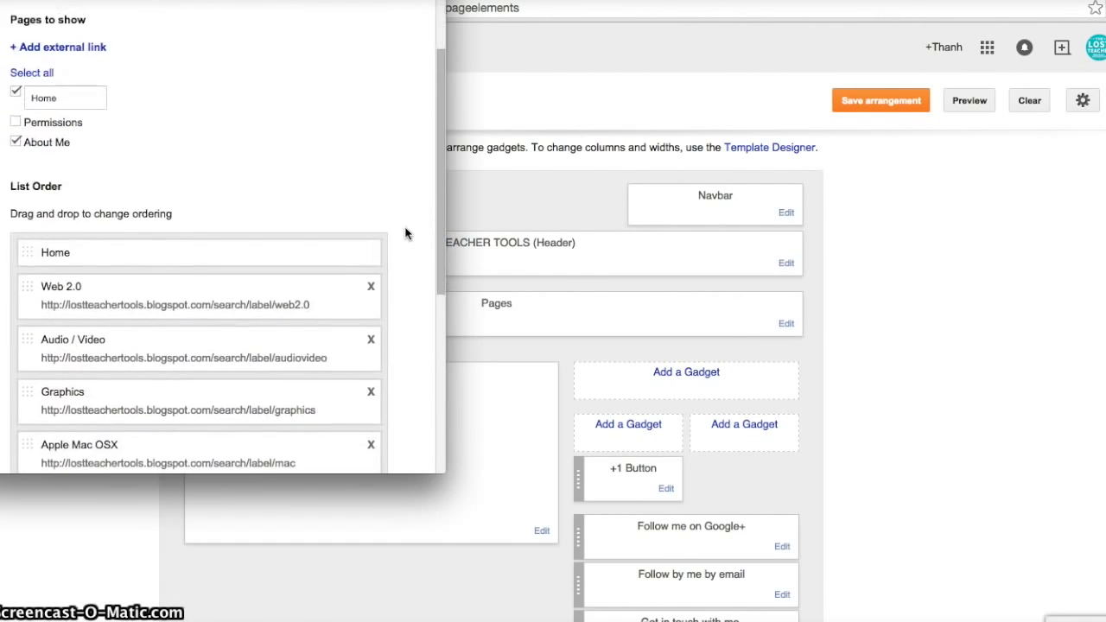
scroll(406, 234, "up", 4)
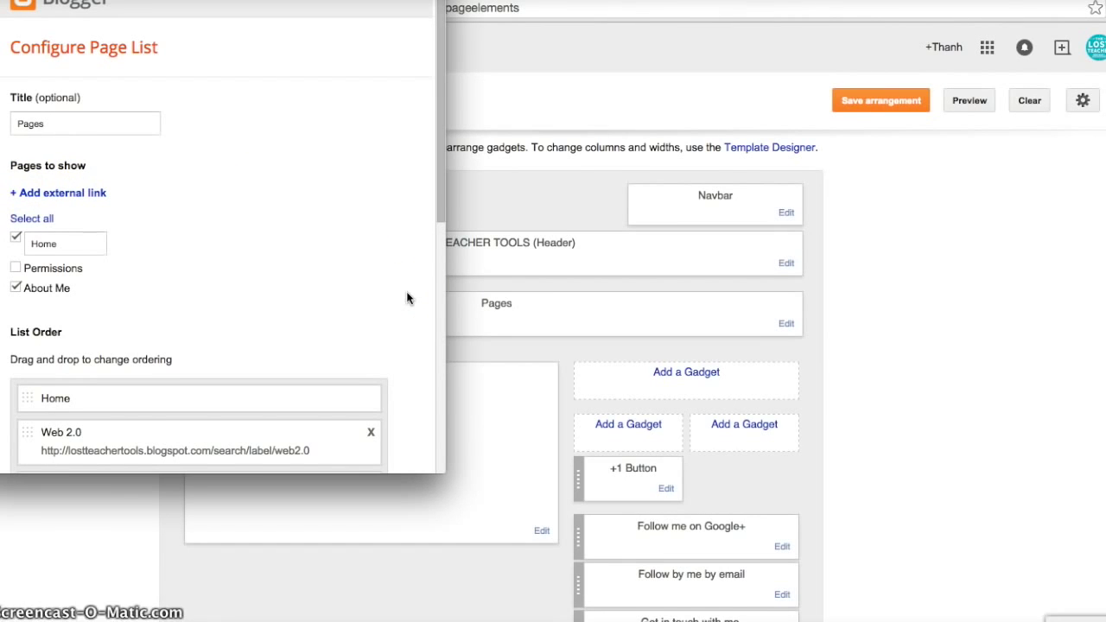
scroll(407, 298, "down", 12)
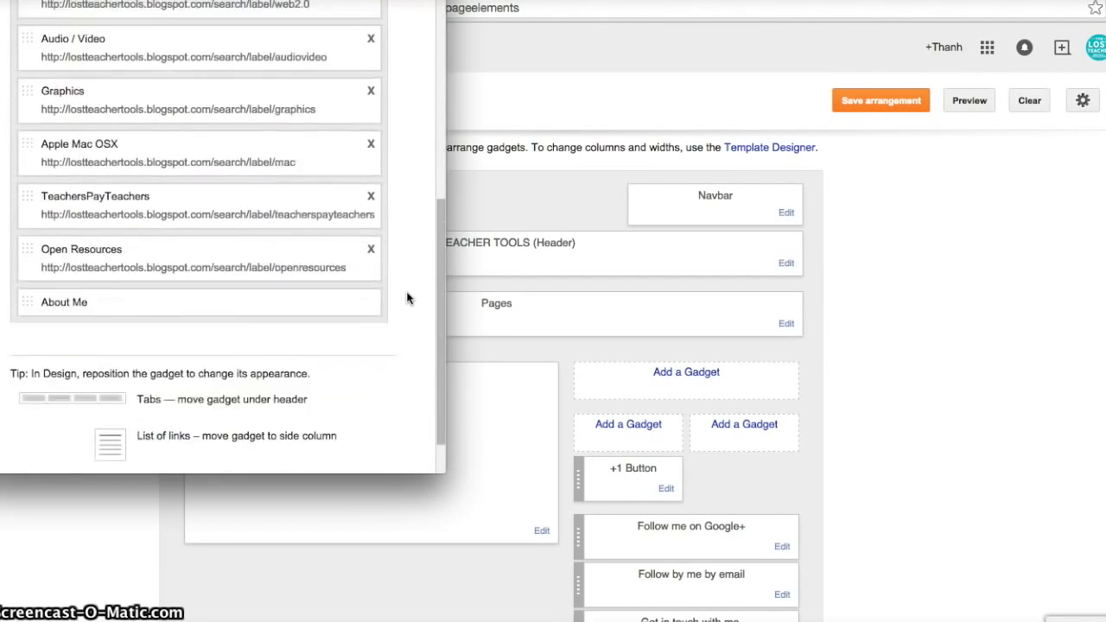
scroll(408, 298, "up", 5)
left_click(165, 55)
left_click(73, 97)
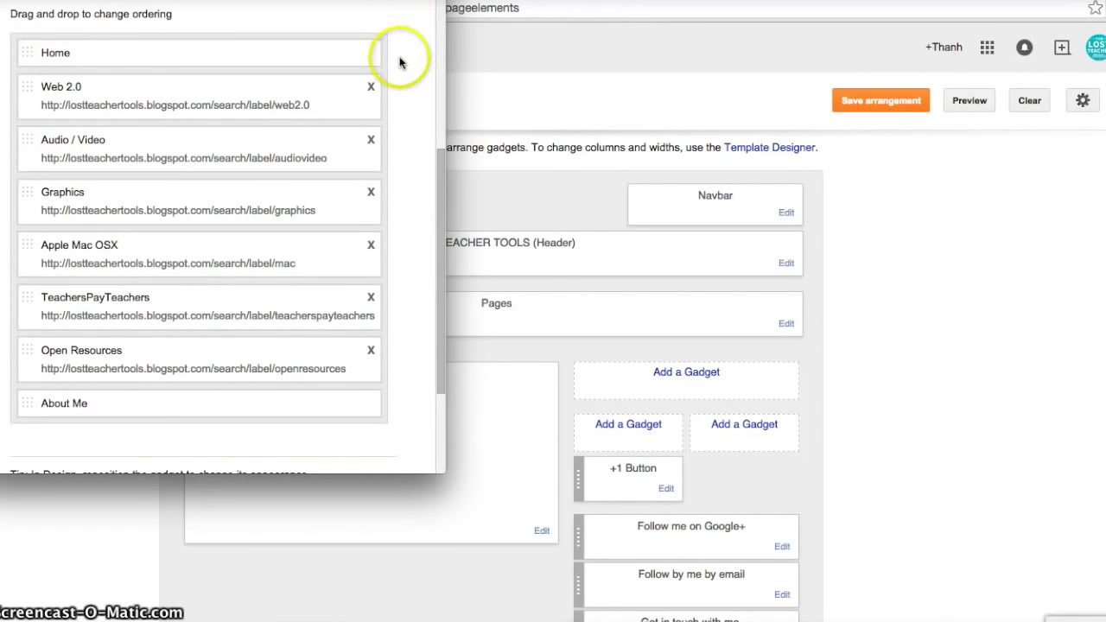
Scroll back up to the top of the Pages gadget settings window
scroll(400, 62, "up", 3)
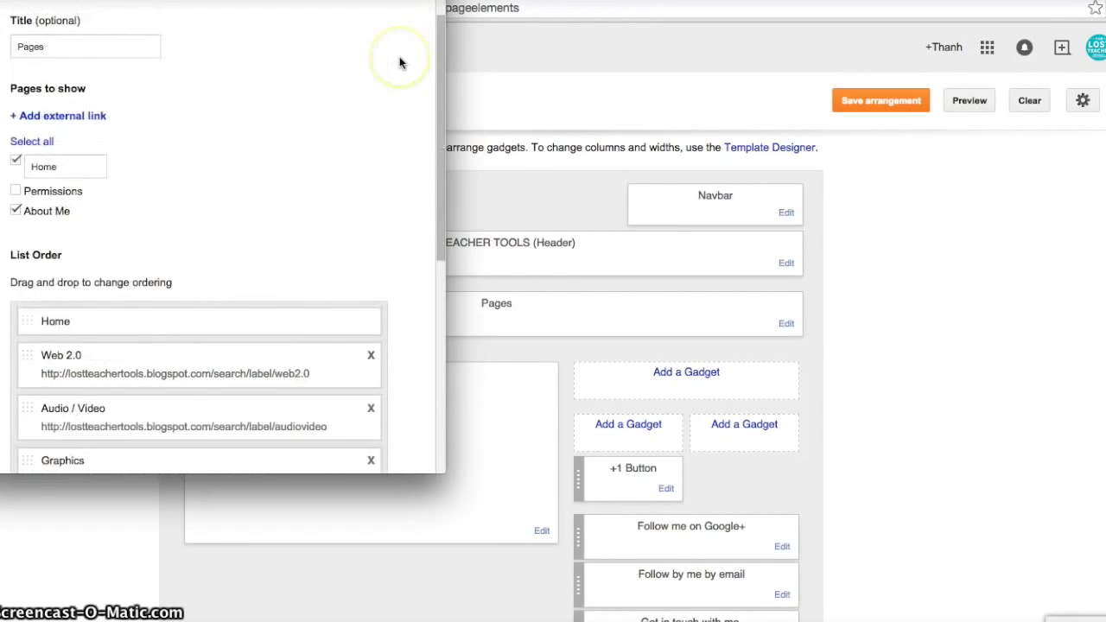
scroll(399, 62, "up", 2)
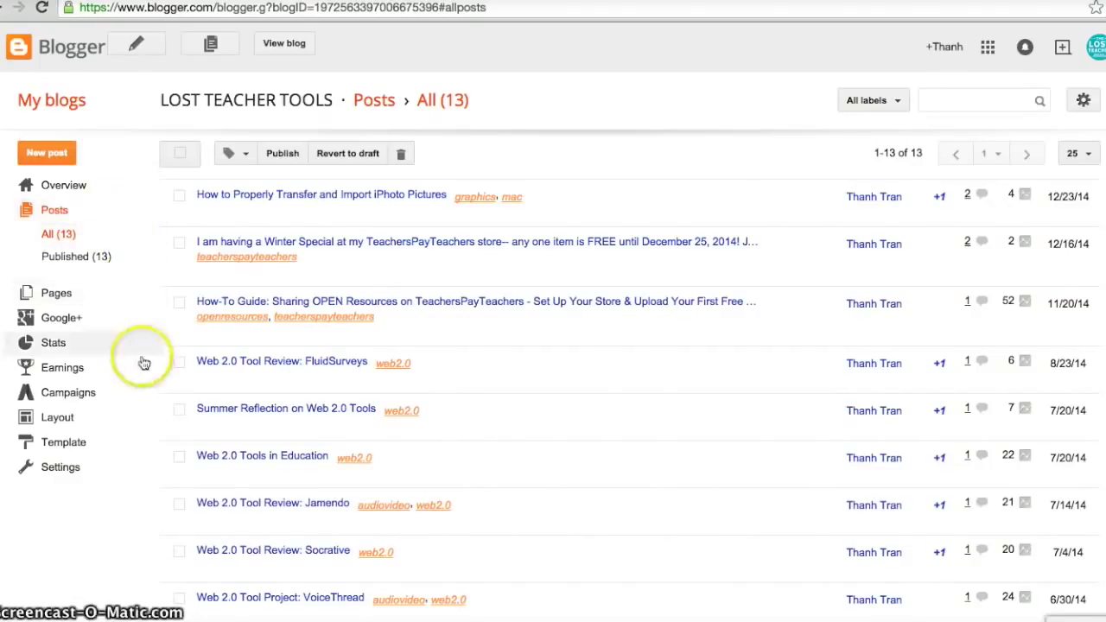
Find the 'Web 2.0 Tool Project: VoiceThread' post in the posts list and open it in the editor
scroll(144, 363, "down", 1)
scroll(143, 363, "down", 3)
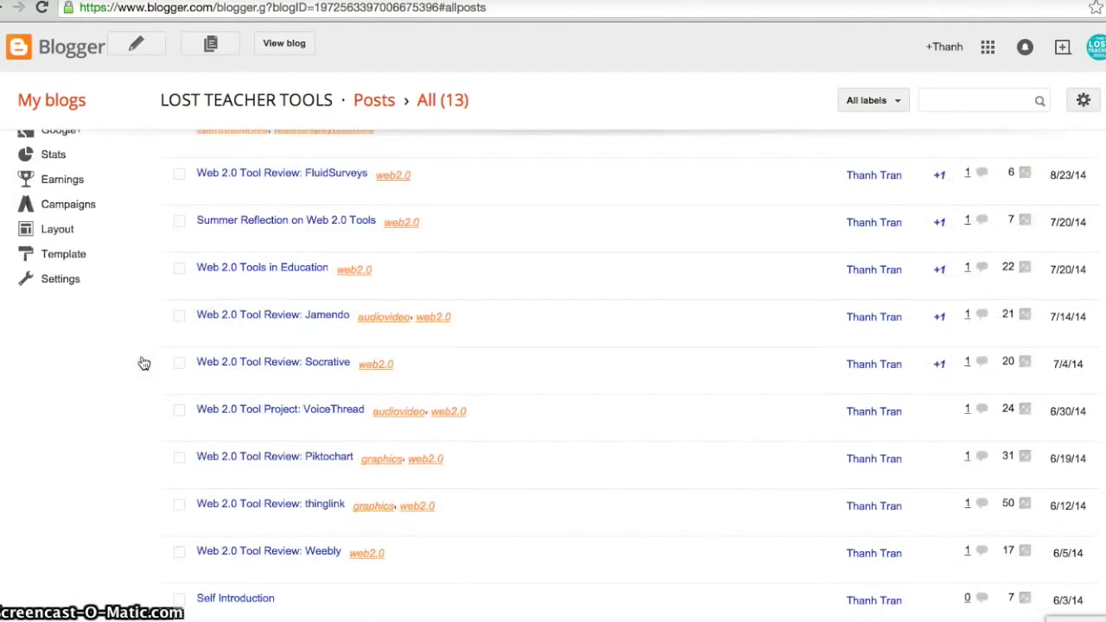
mouse_move(181, 420)
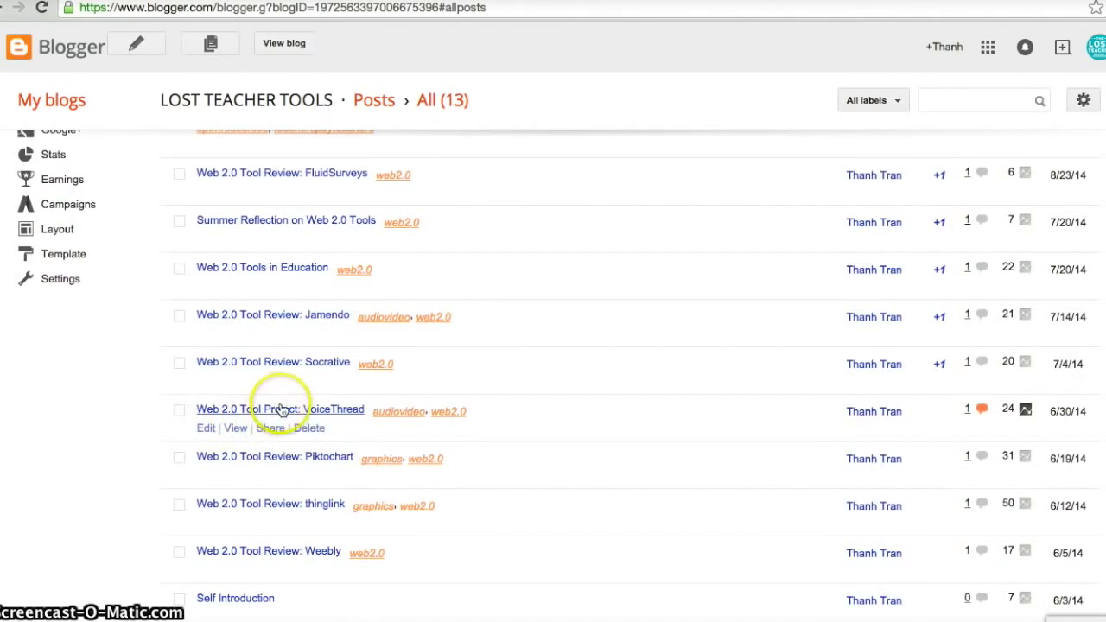
left_click(207, 429)
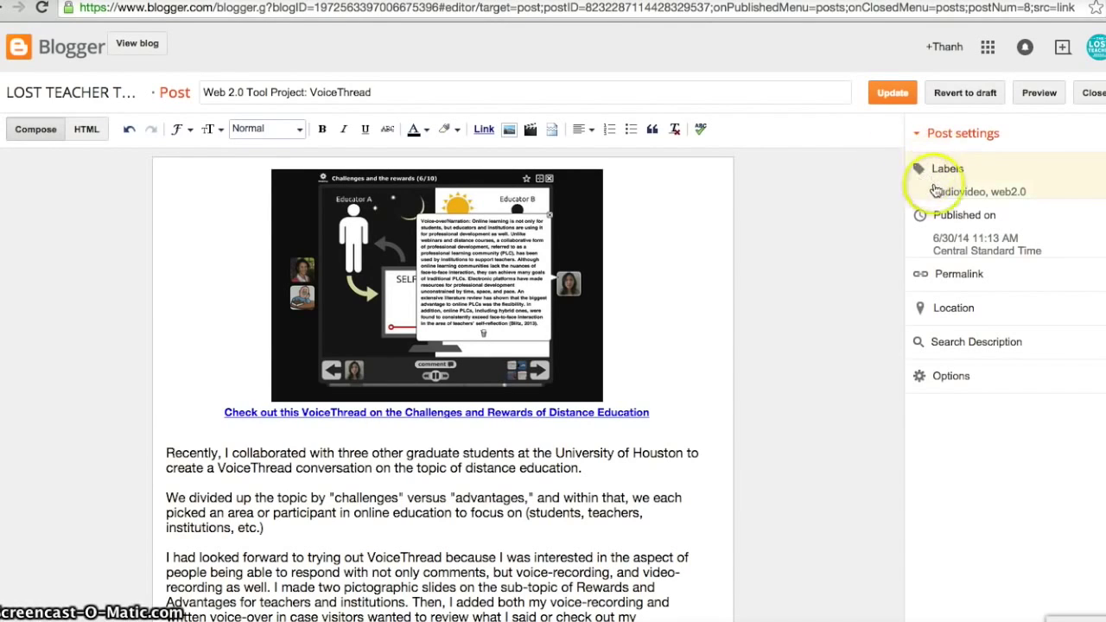
Add the 'presentation' label alongside audiovideo and web2.0 and update the VoiceThread post
left_click(1018, 190)
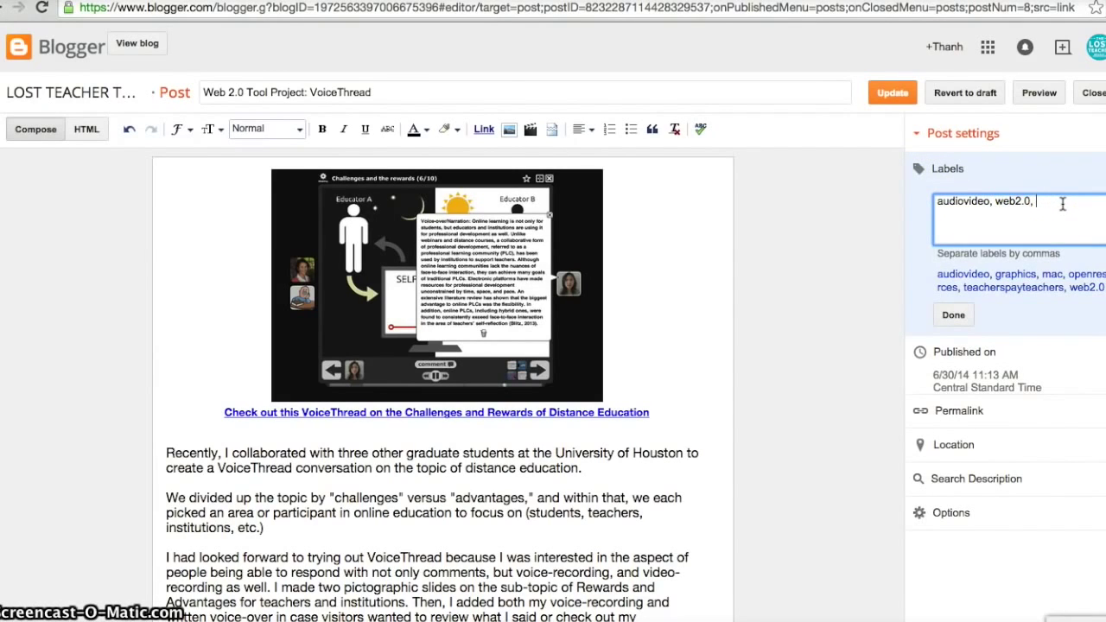
type("presentation")
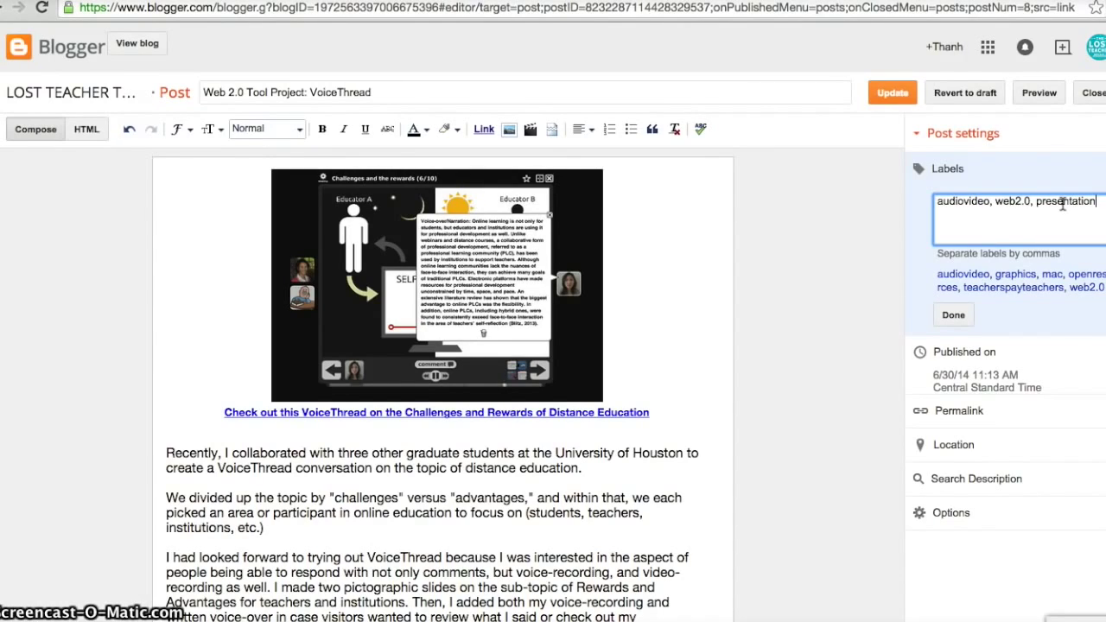
left_click(1071, 201)
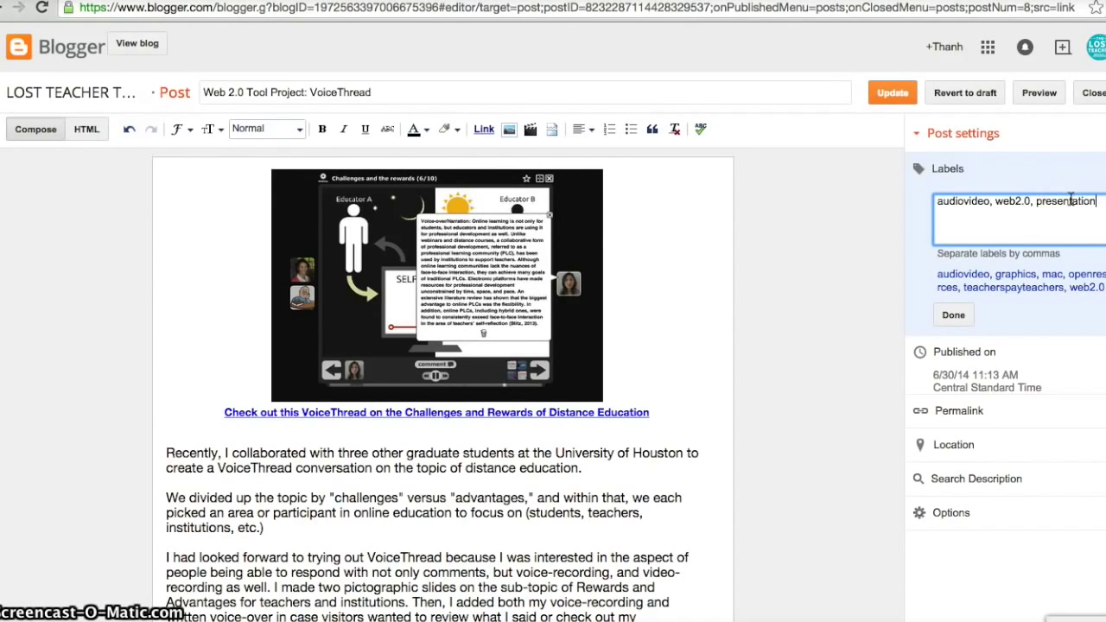
left_click(953, 315)
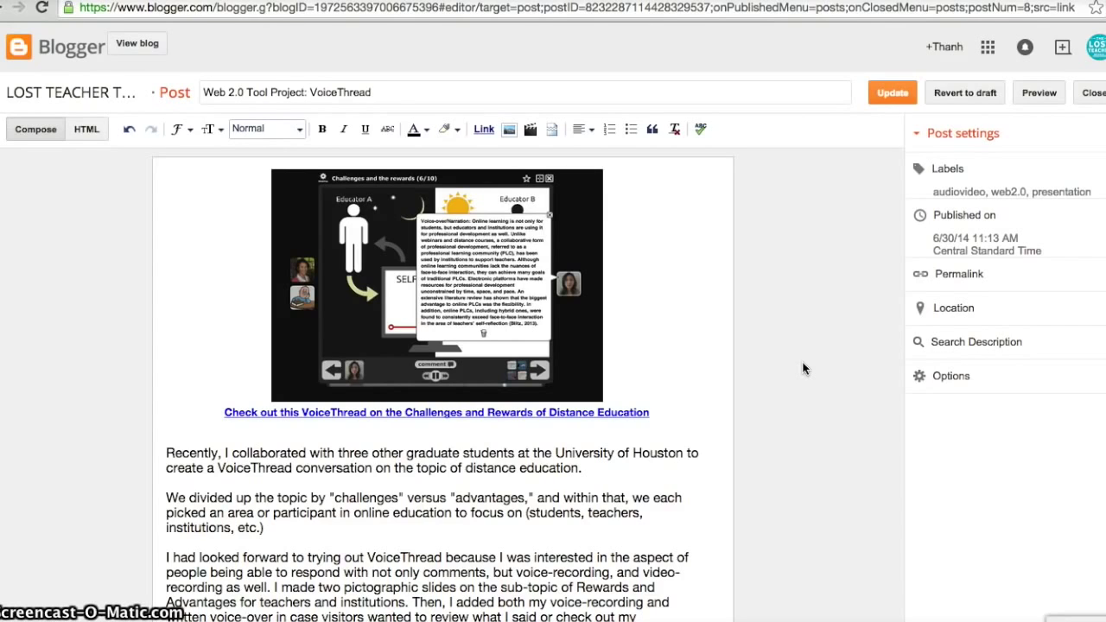
left_click(893, 96)
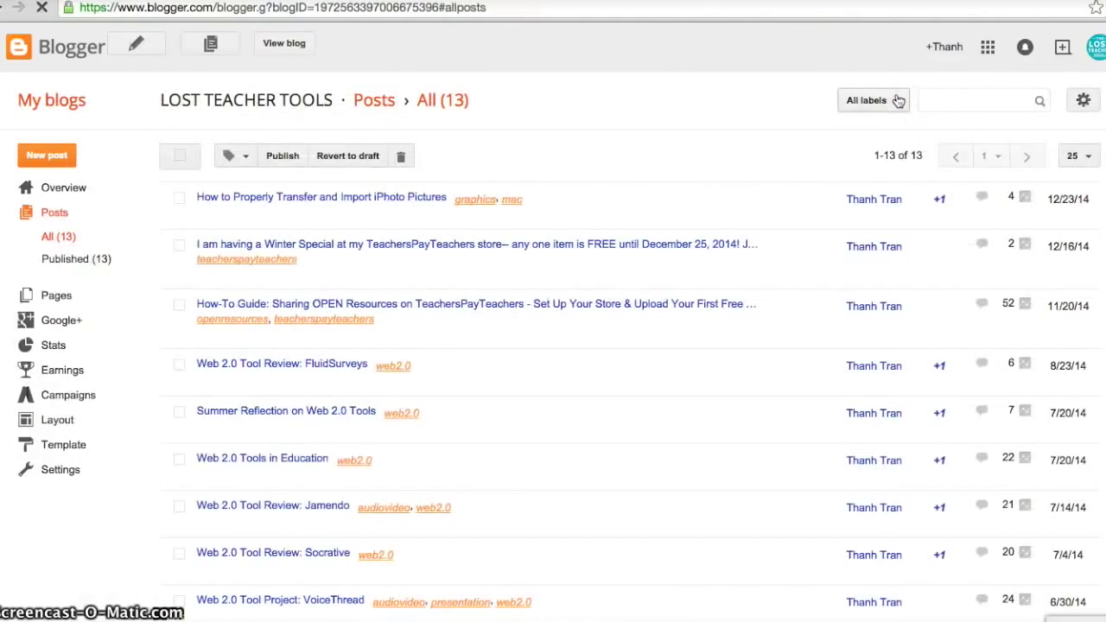
left_click(737, 82)
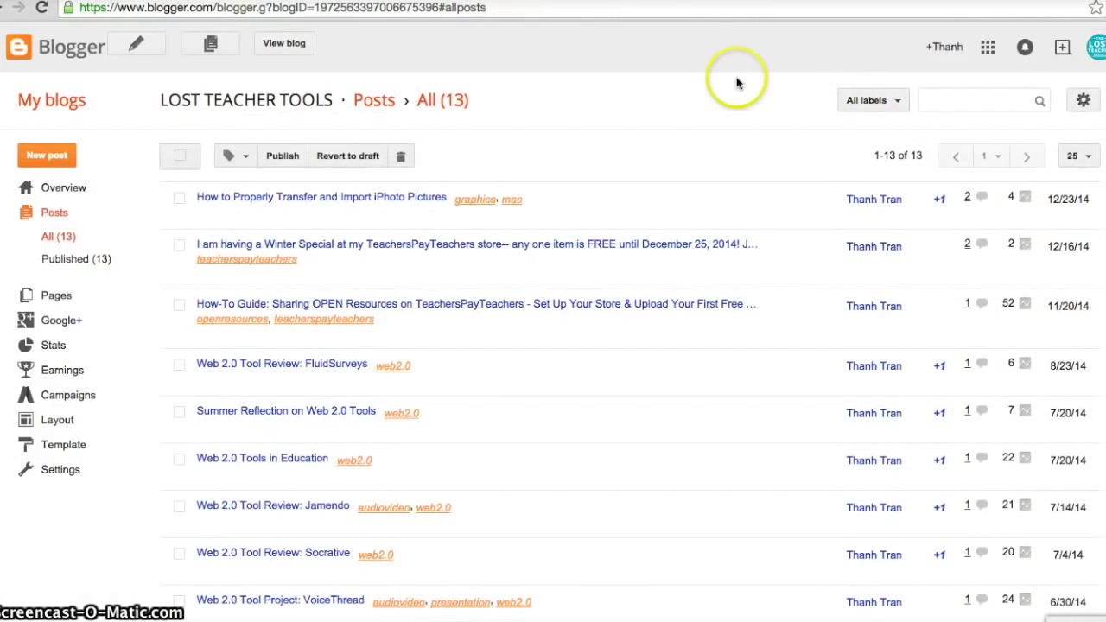
left_click(693, 93)
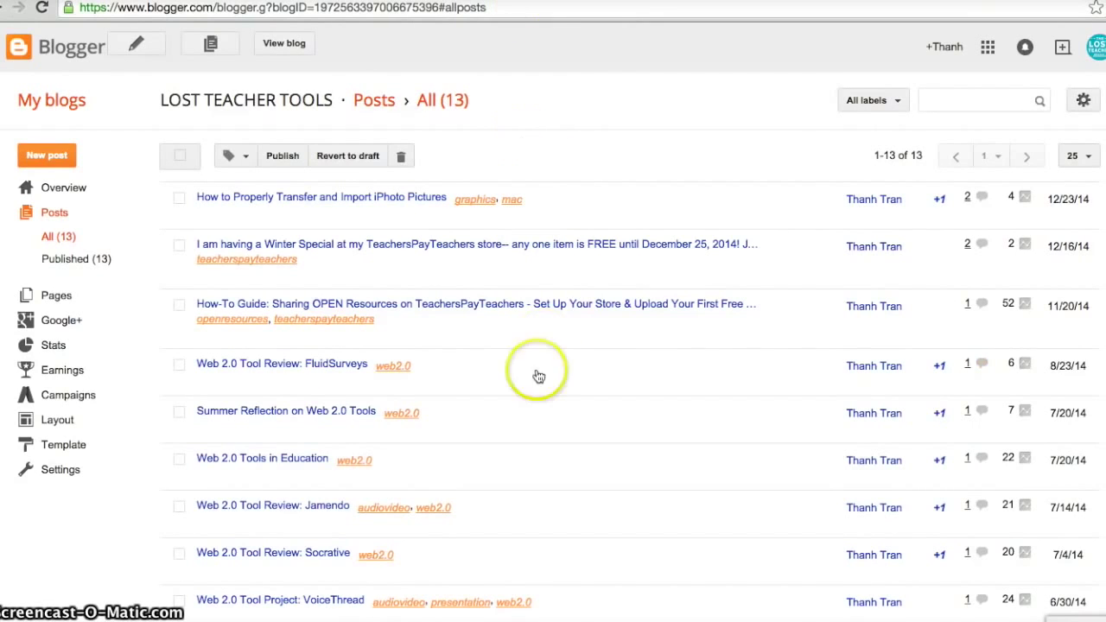
scroll(535, 406, "down", 3)
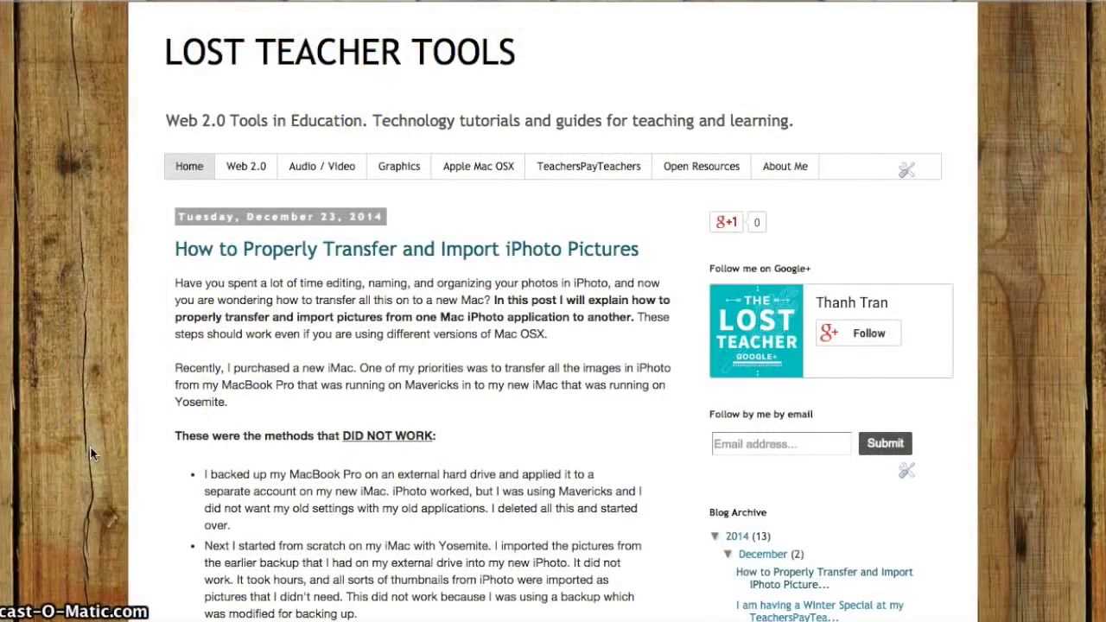
Scroll to the Older Posts page and follow the VoiceThread post's 'presentation' label to its label page
scroll(99, 436, "down", 20)
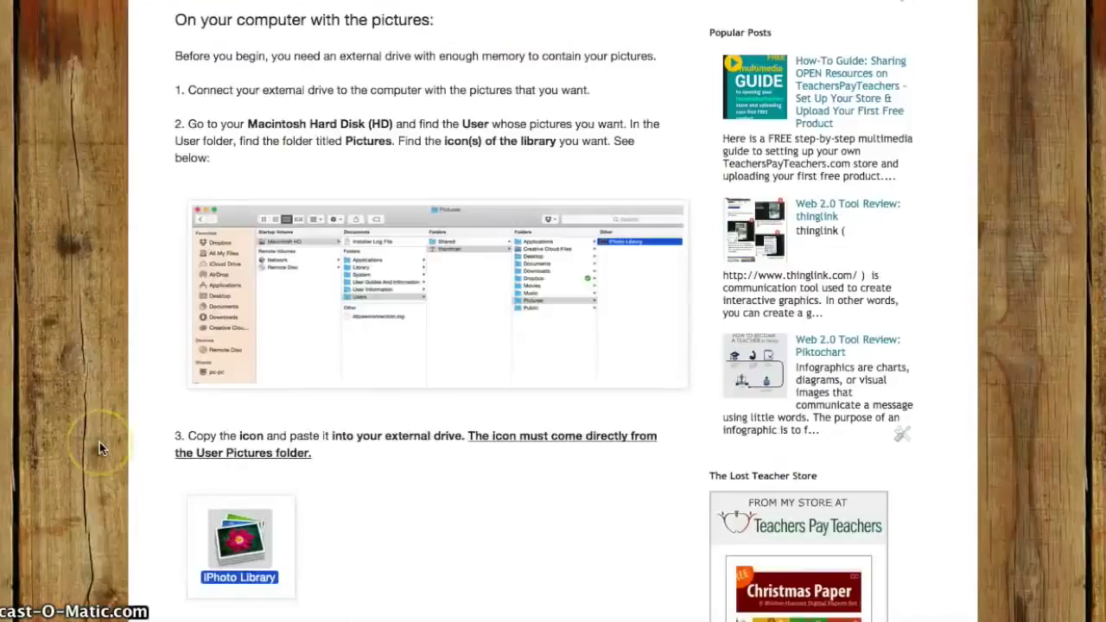
scroll(99, 448, "down", 20)
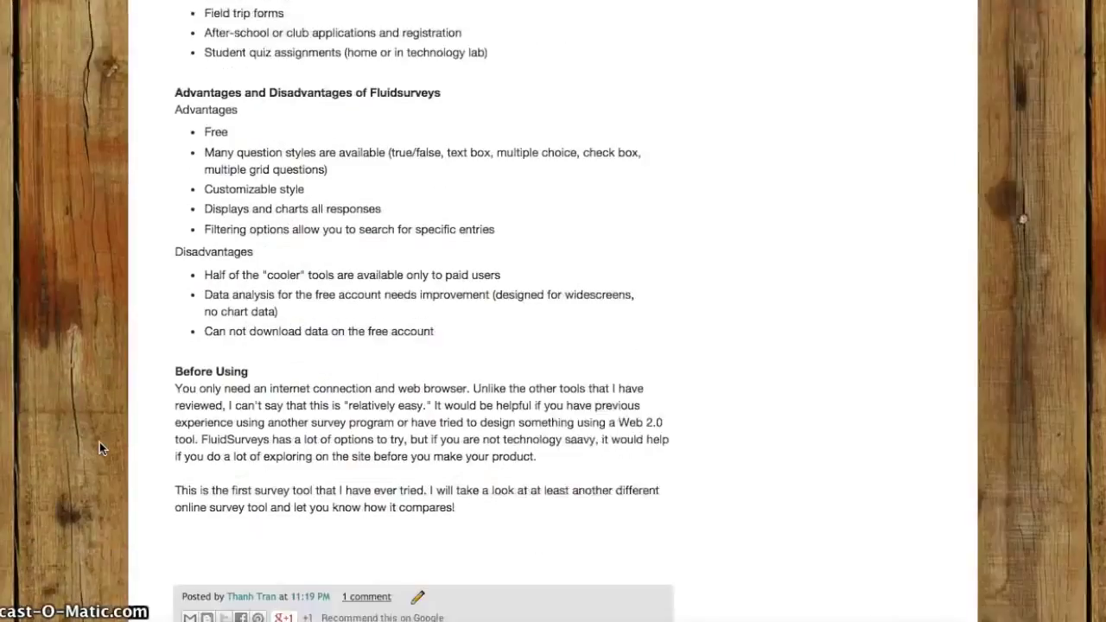
scroll(98, 441, "down", 5)
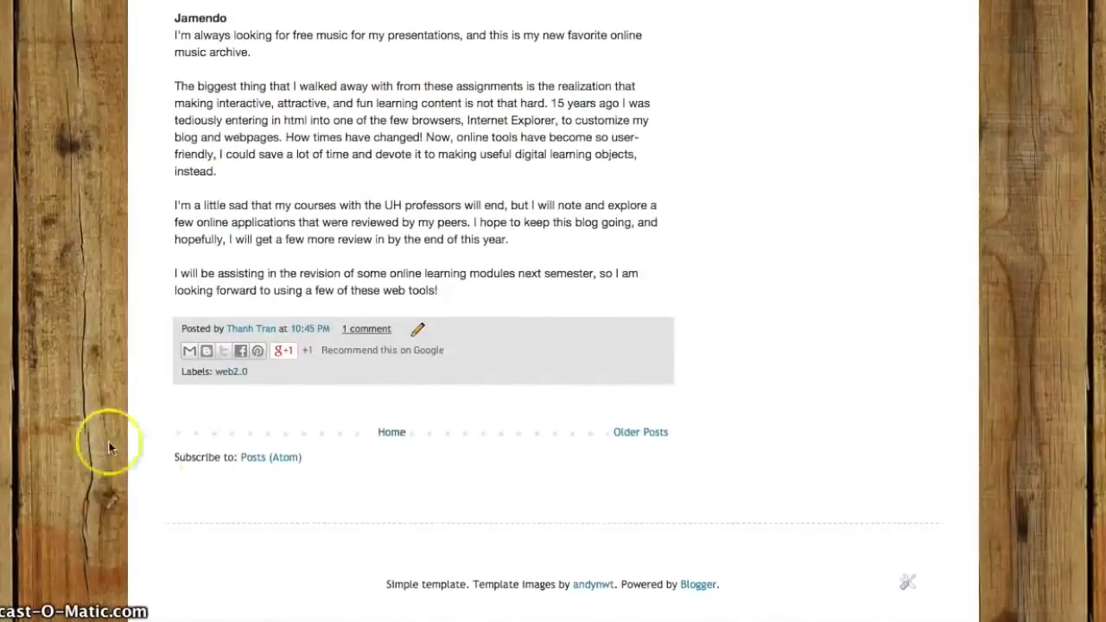
left_click(650, 439)
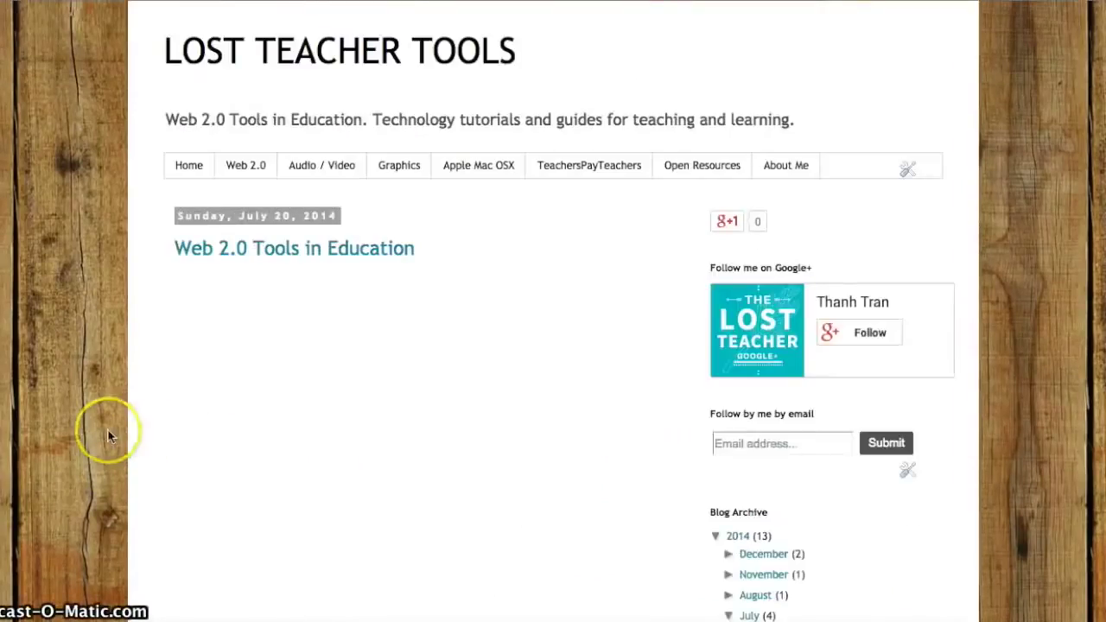
scroll(108, 437, "down", 20)
scroll(108, 432, "down", 10)
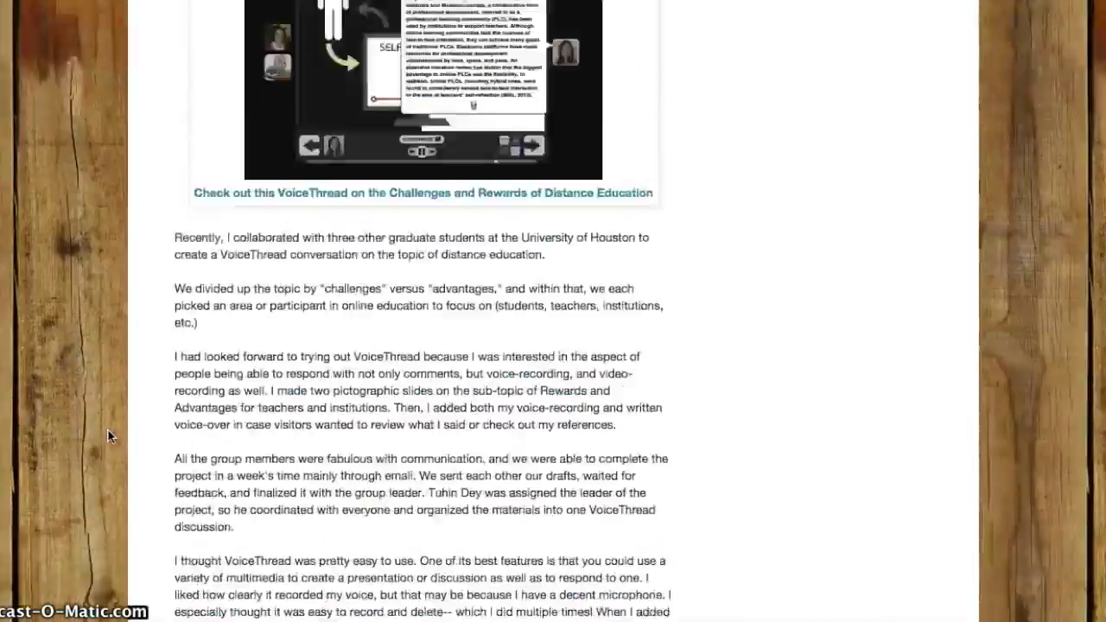
scroll(106, 432, "up", 3)
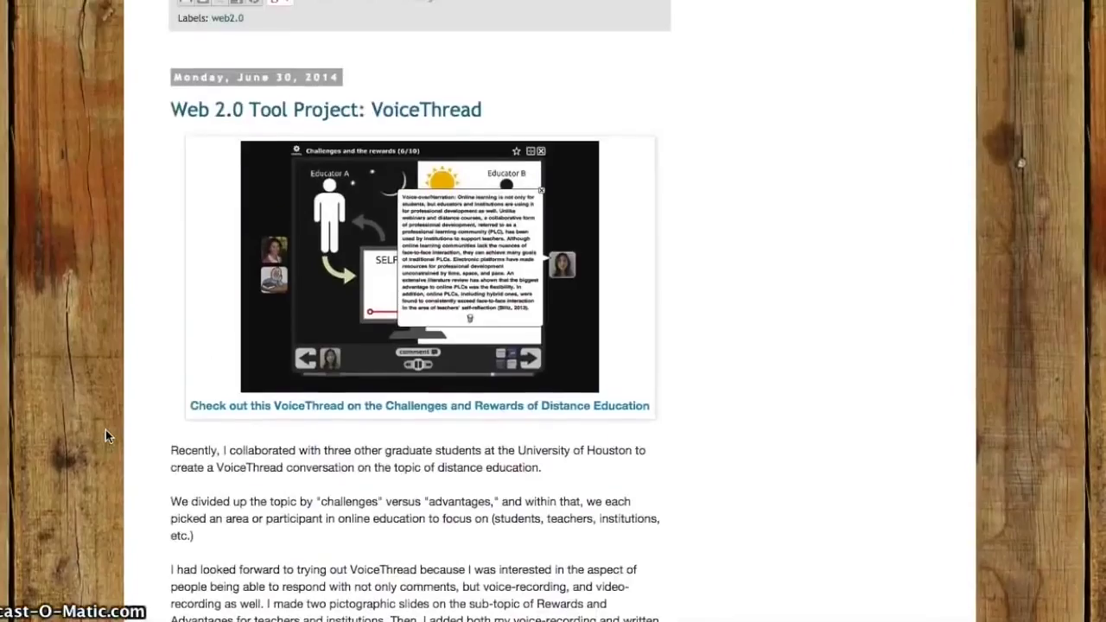
scroll(106, 429, "down", 8)
scroll(105, 432, "up", 3)
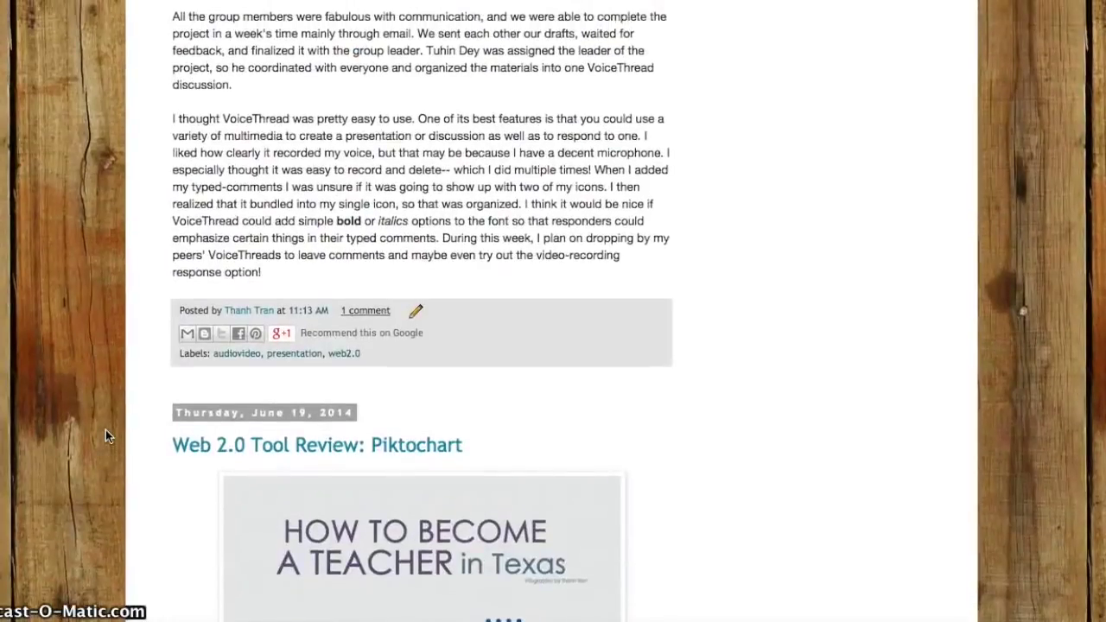
scroll(105, 430, "up", 1)
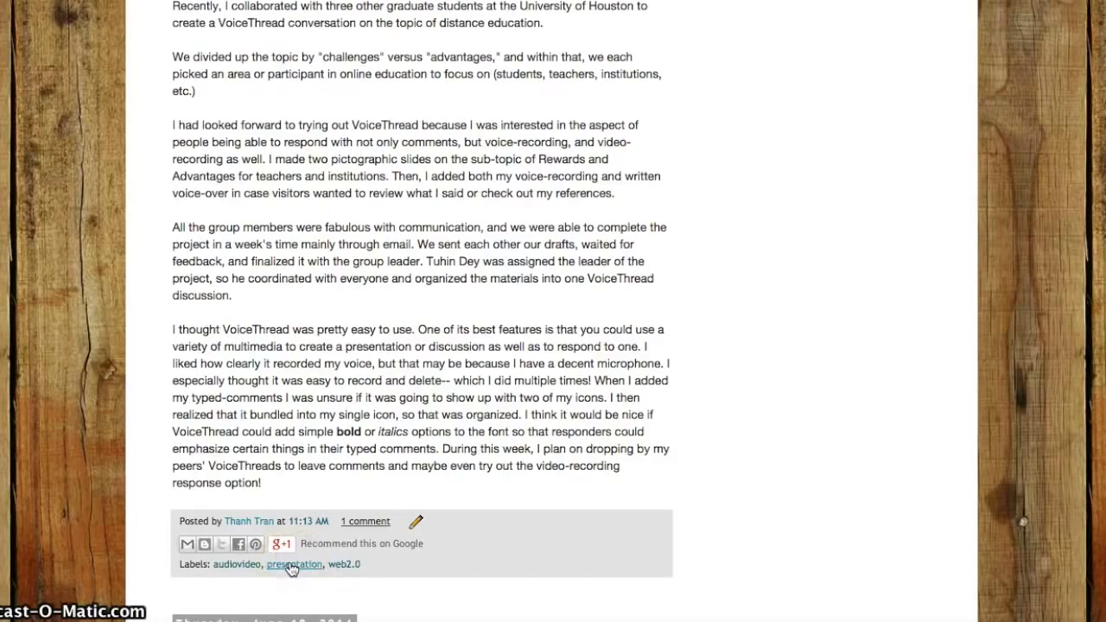
left_click(292, 566)
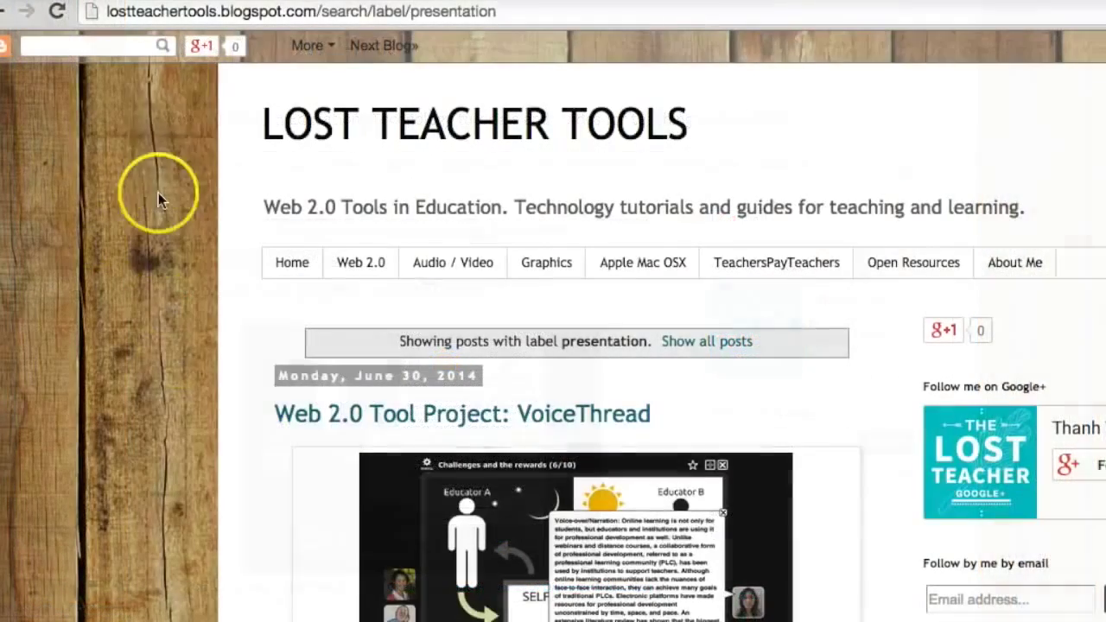
Select the presentation label page's full URL in the address bar for copying
left_click(465, 12)
key("ctrl+c")
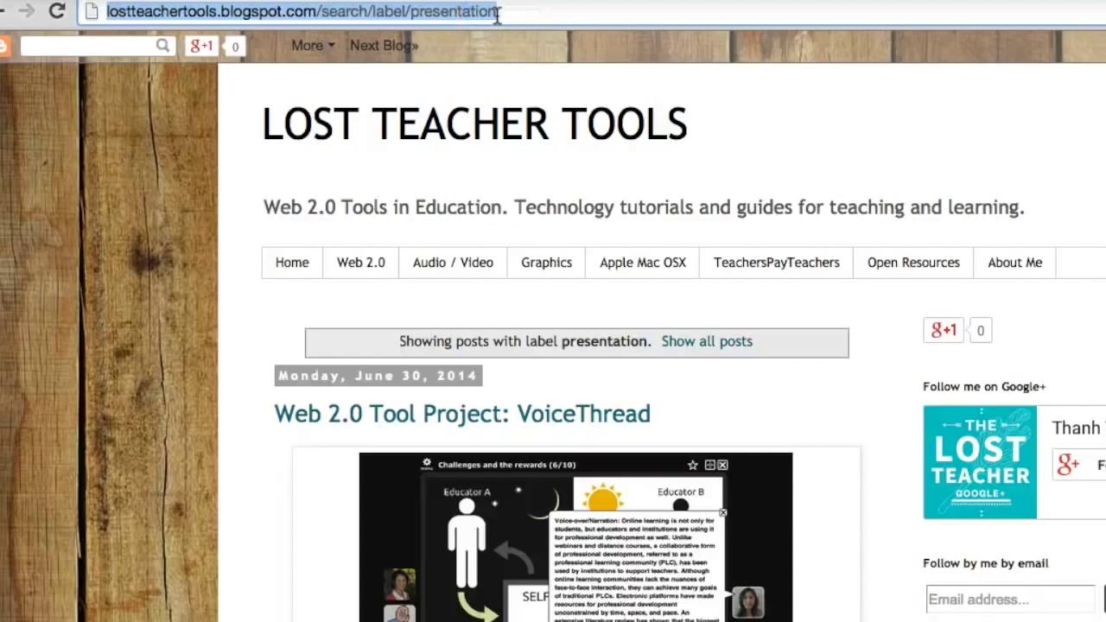
left_click_drag(471, 14, 437, 7)
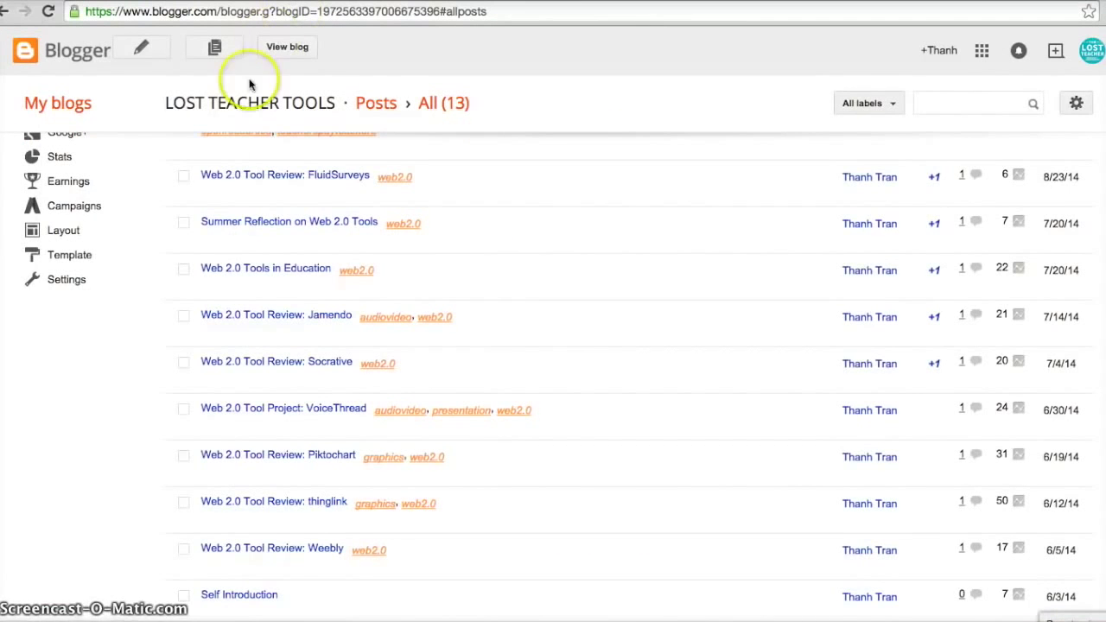
Go to the Layout page and edit the Pages gadget's list of tabs
scroll(126, 307, "up", 4)
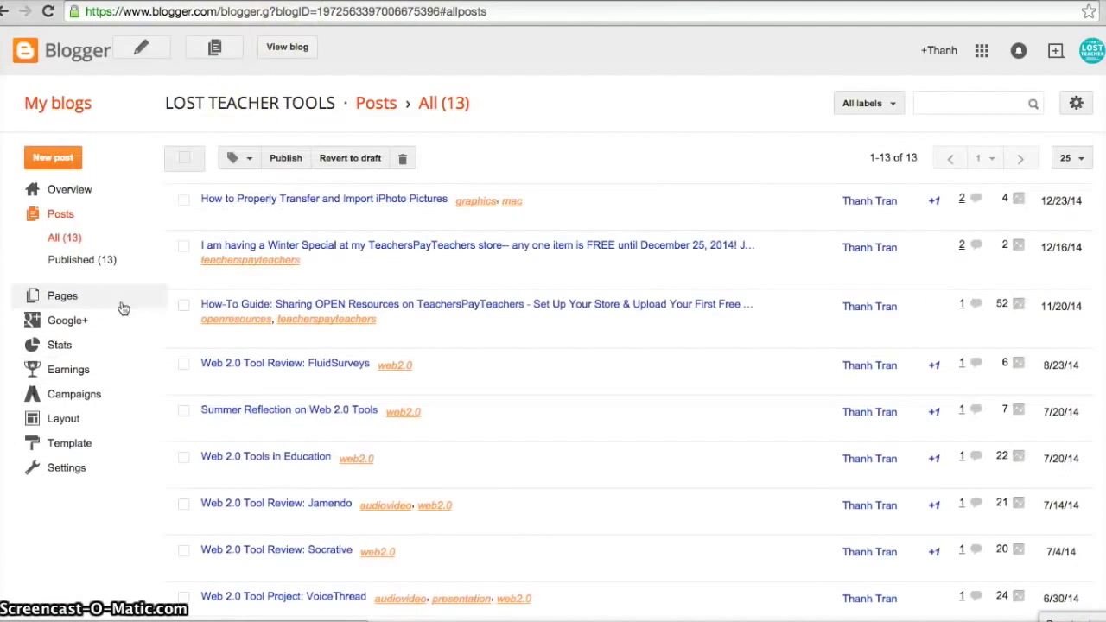
left_click(74, 424)
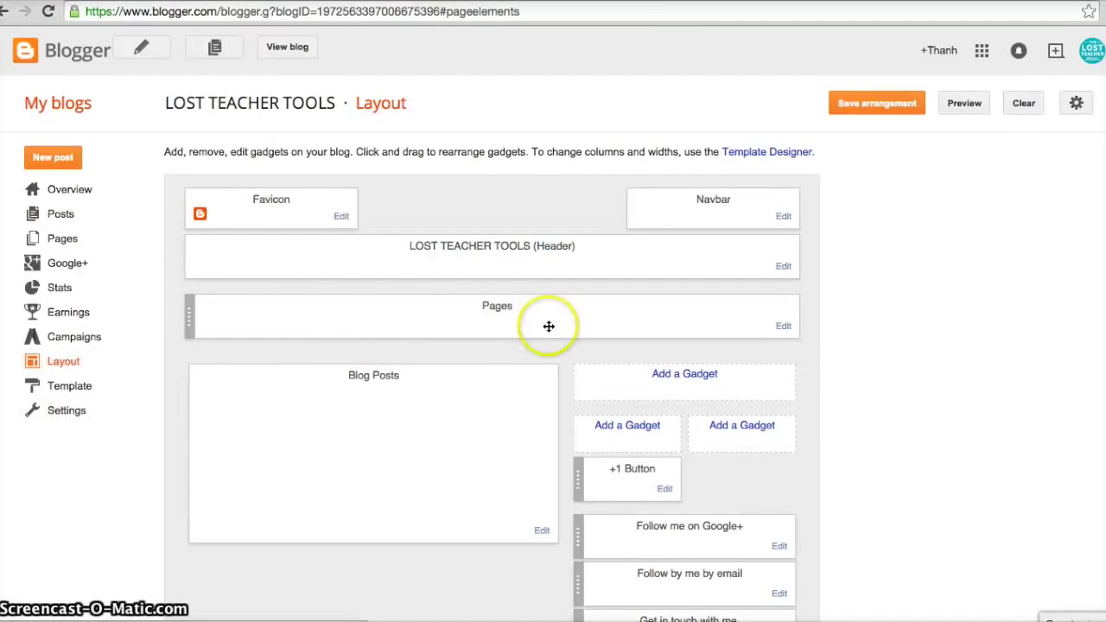
left_click(784, 327)
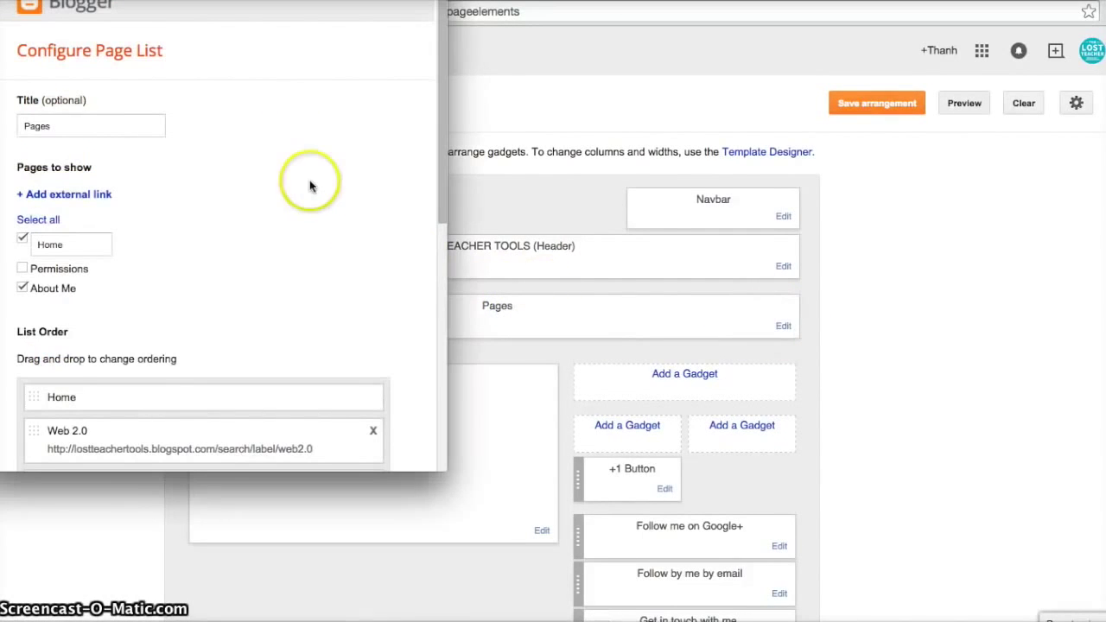
Add an external link tab titled 'Presentation' with the pasted presentation label page URL
left_click(23, 197)
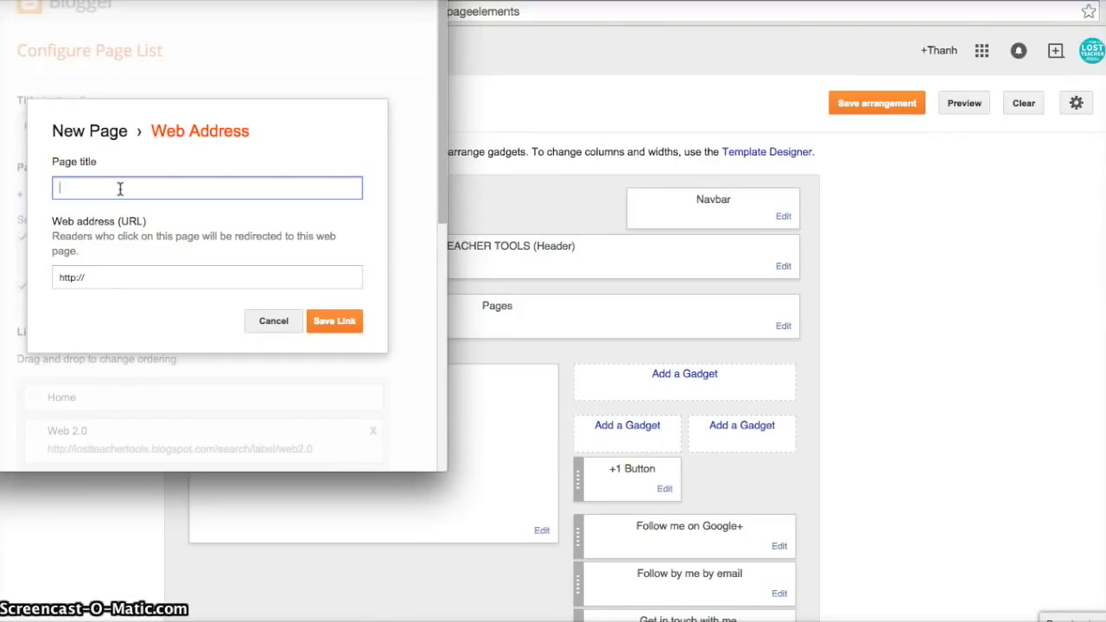
type("Presentation")
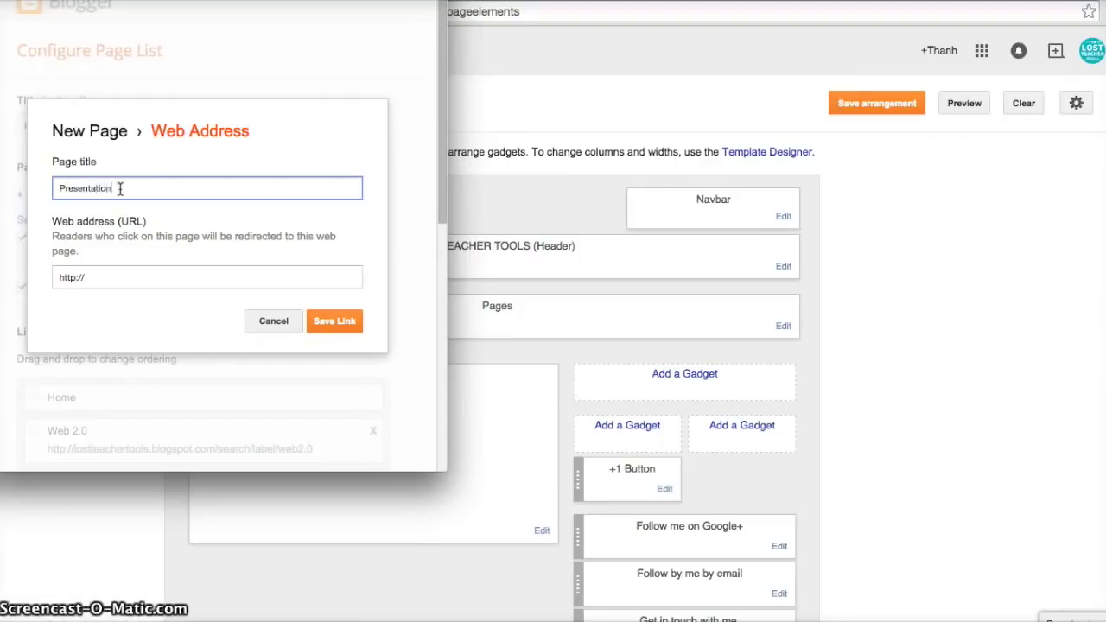
left_click(108, 273)
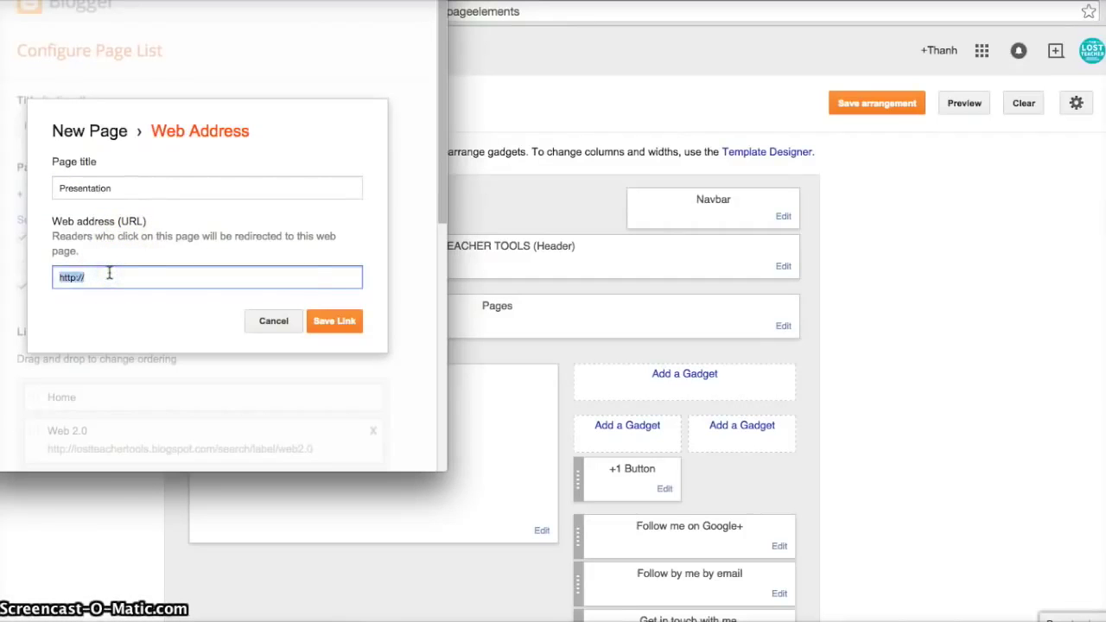
key("ctrl+v")
left_click(346, 322)
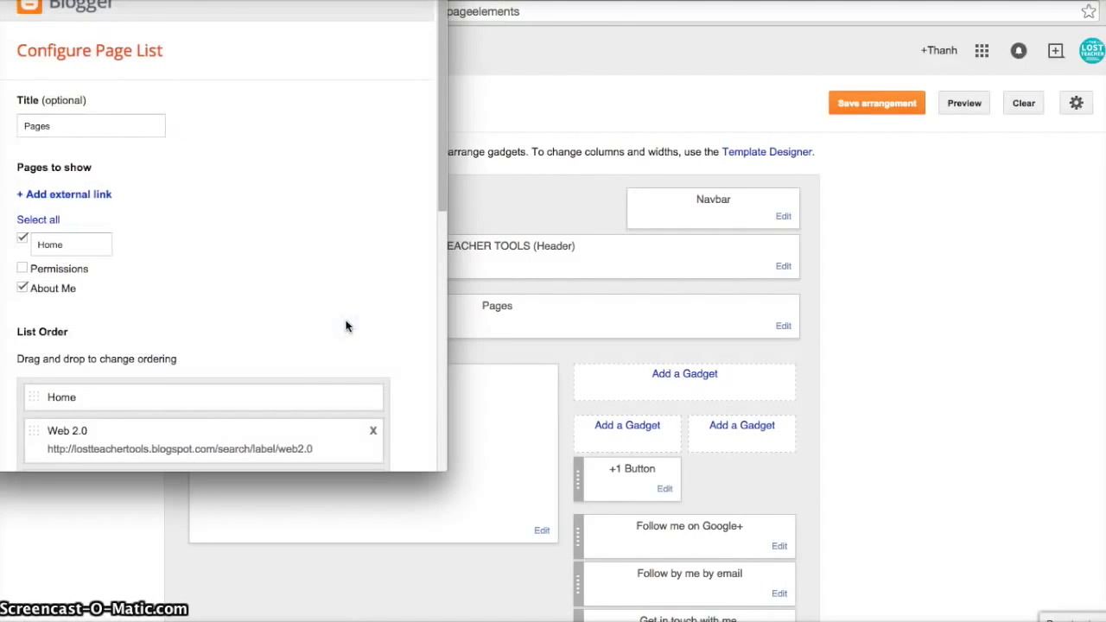
Move the Presentation tab to right after Graphics and save the page list
scroll(411, 342, "down", 3)
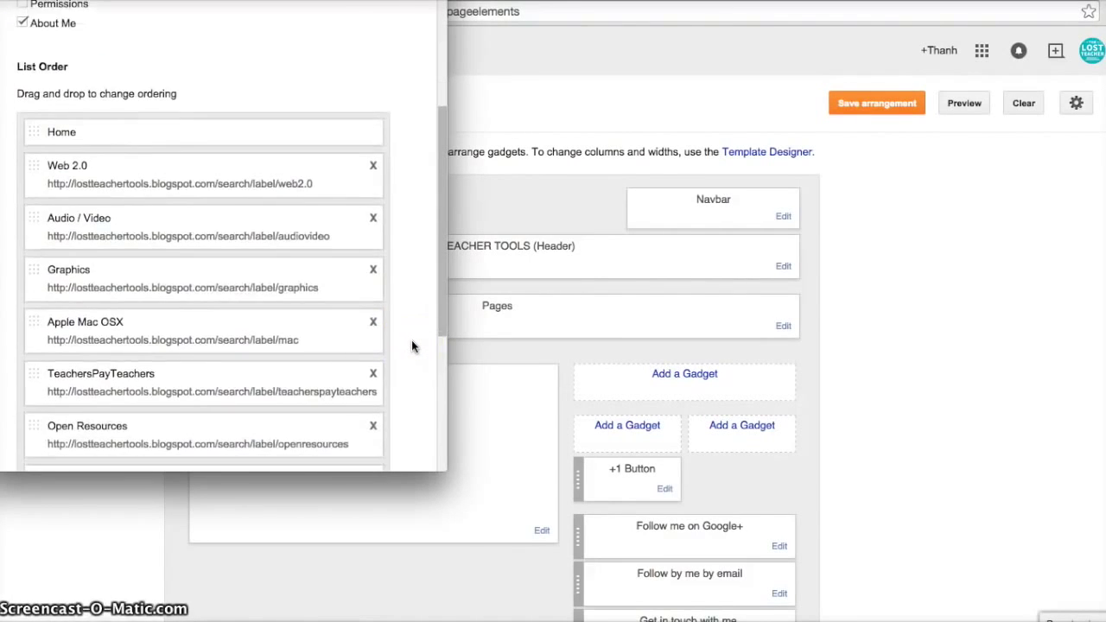
scroll(411, 346, "down", 3)
scroll(411, 345, "up", 2)
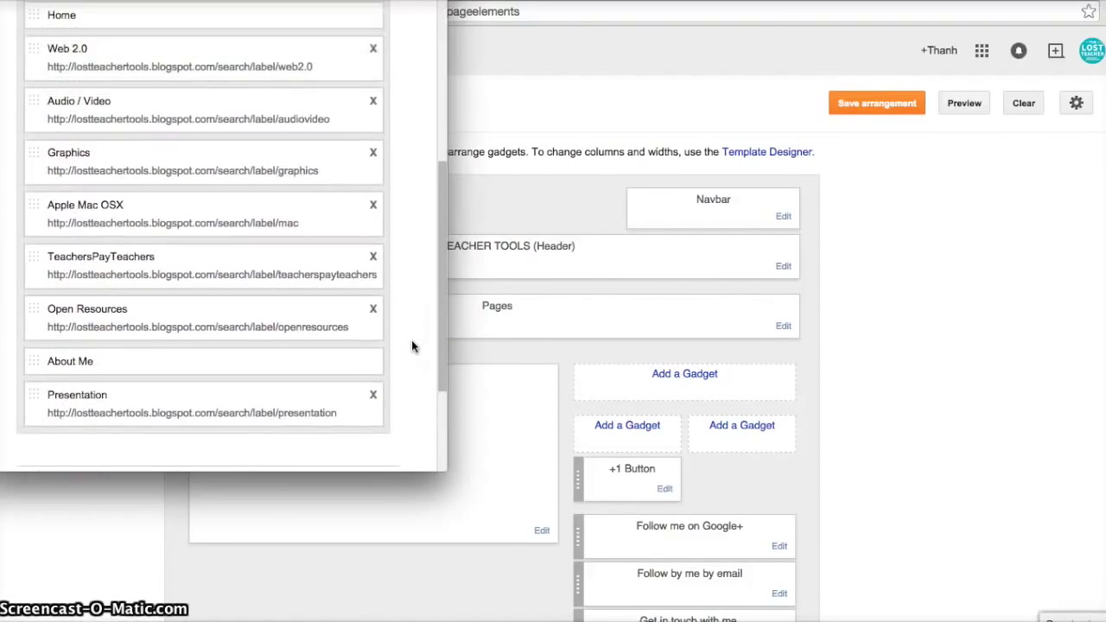
scroll(412, 346, "up", 1)
left_click_drag(47, 386, 36, 404)
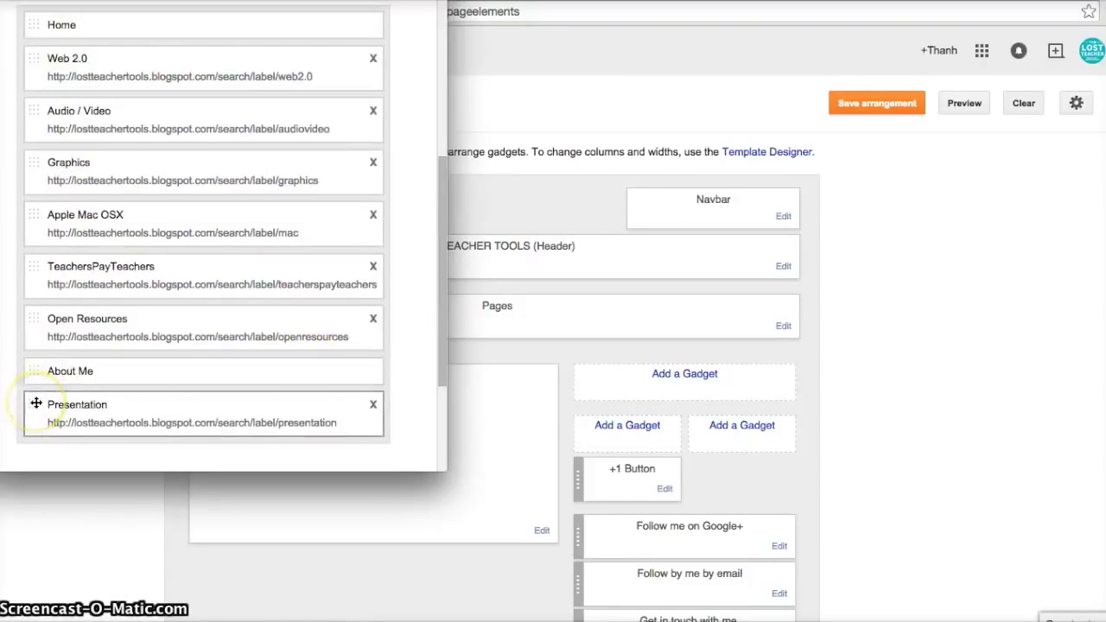
left_click_drag(37, 371, 39, 241)
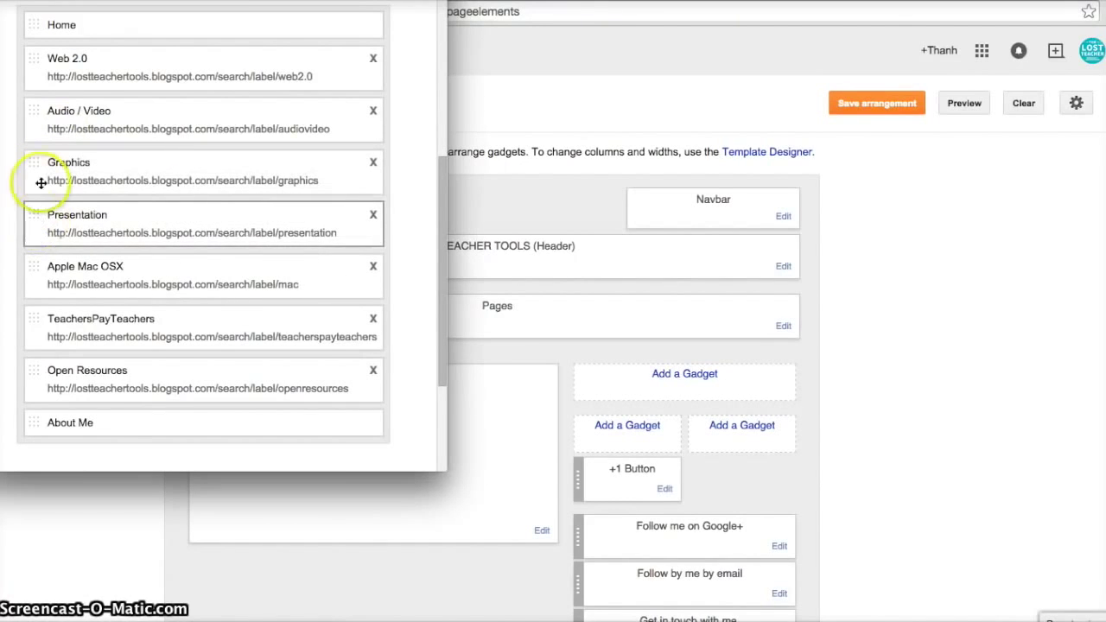
scroll(417, 374, "down", 3)
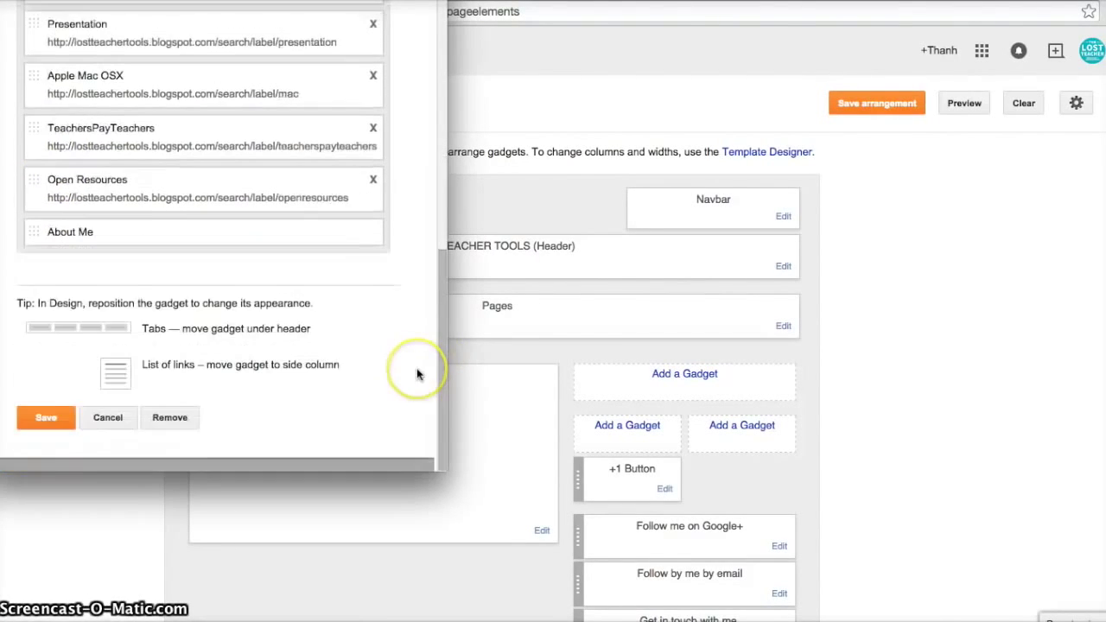
scroll(416, 374, "up", 1)
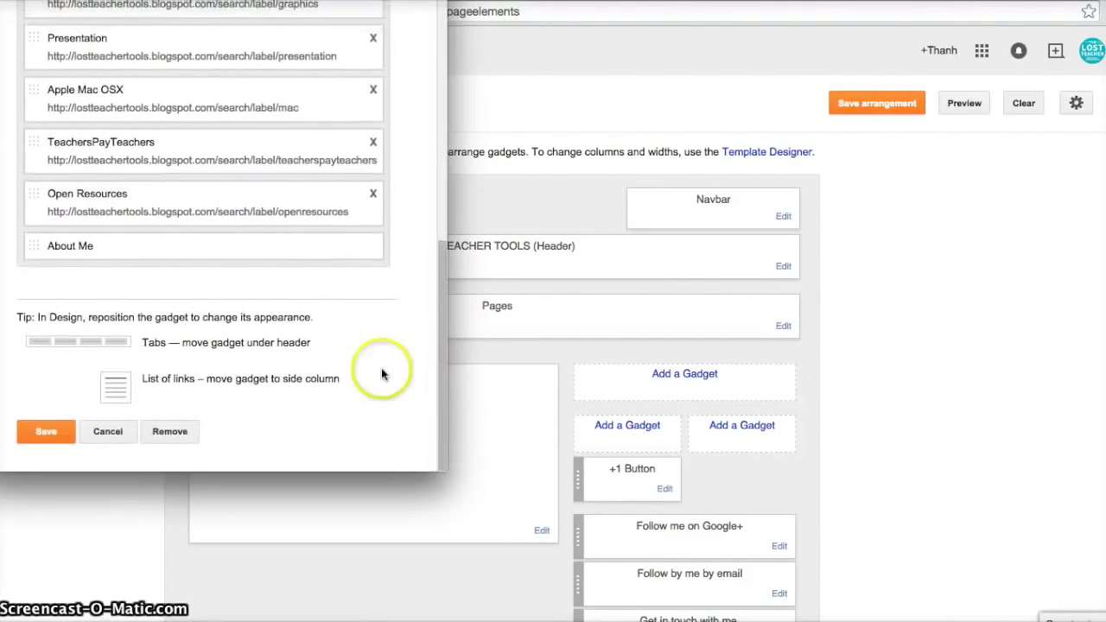
left_click(37, 438)
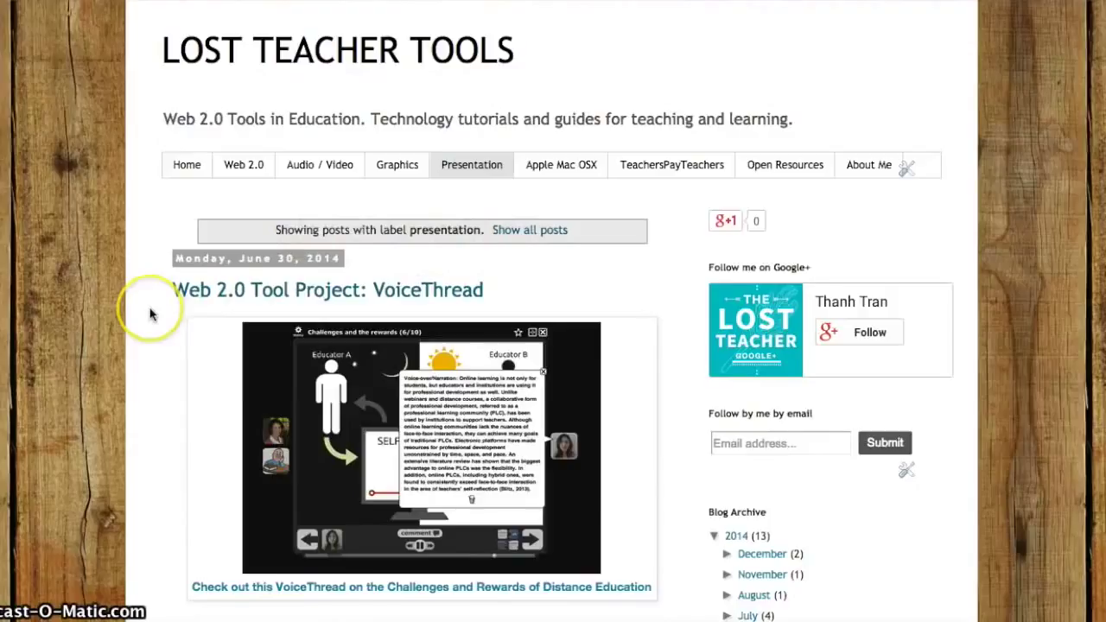
scroll(150, 315, "down", 10)
scroll(149, 315, "up", 8)
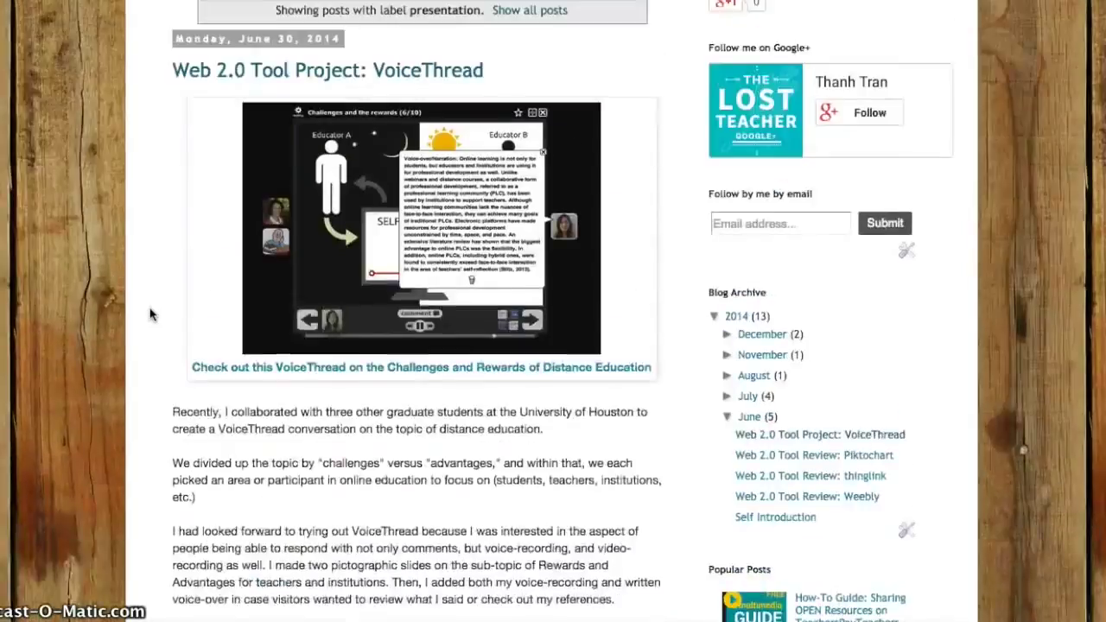
scroll(149, 314, "up", 3)
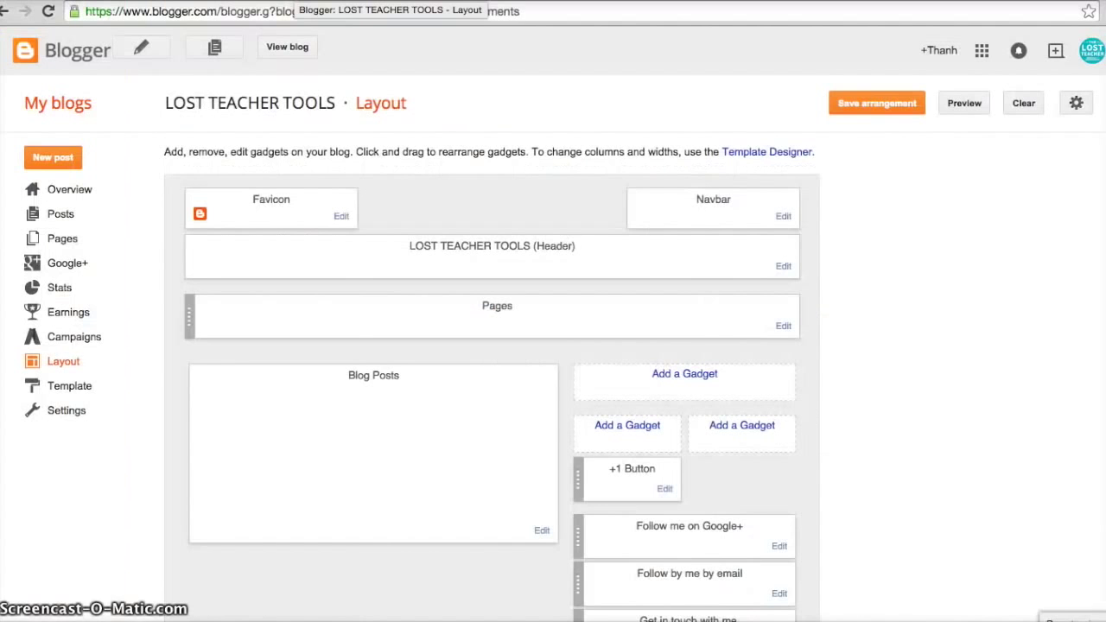
Open the 'Summer Reflection on Web 2.0 Tools' post from the posts list for editing
left_click(63, 214)
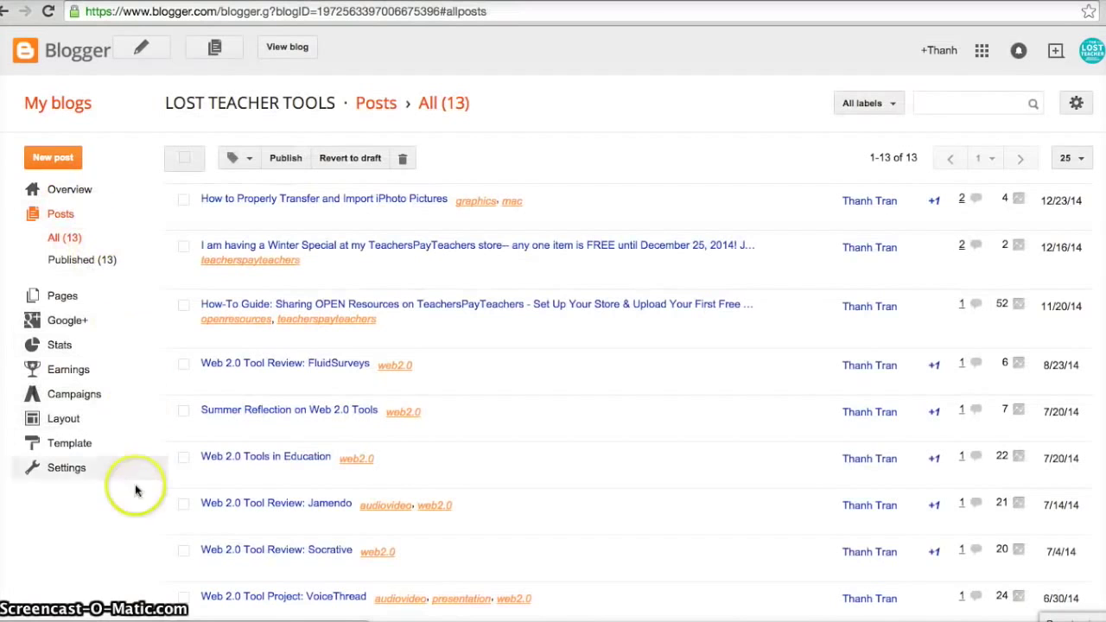
scroll(134, 515, "down", 1)
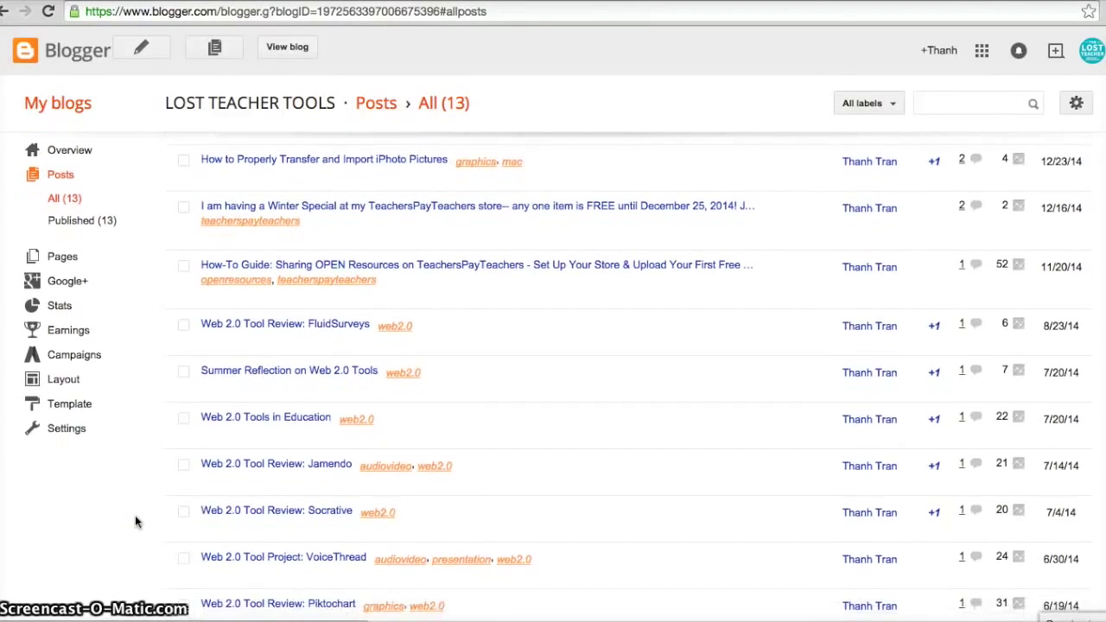
scroll(135, 521, "up", 1)
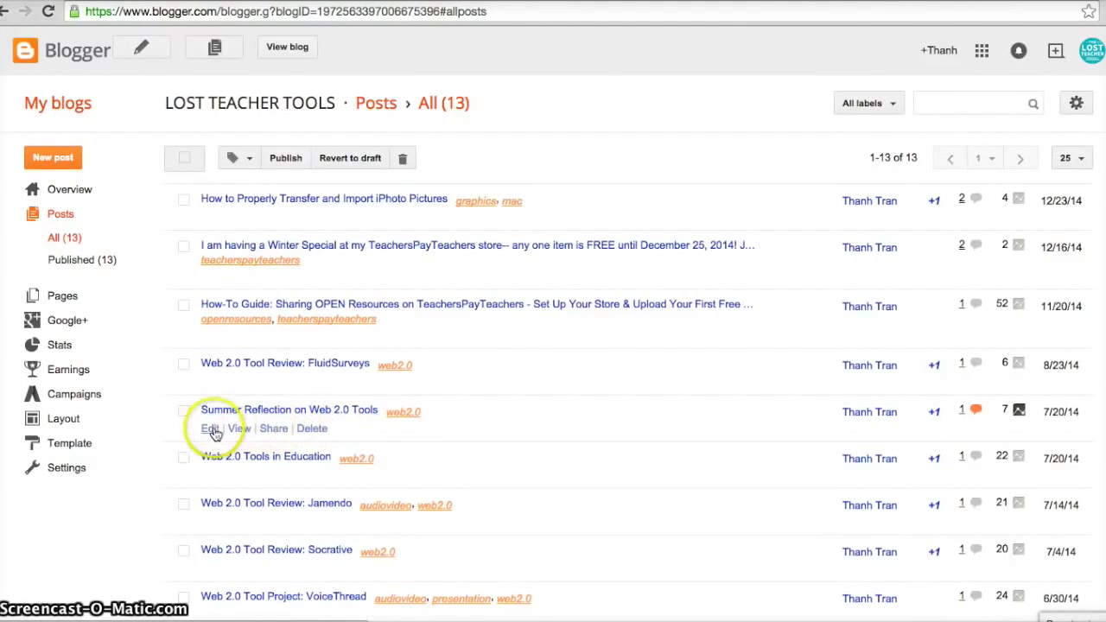
left_click(210, 429)
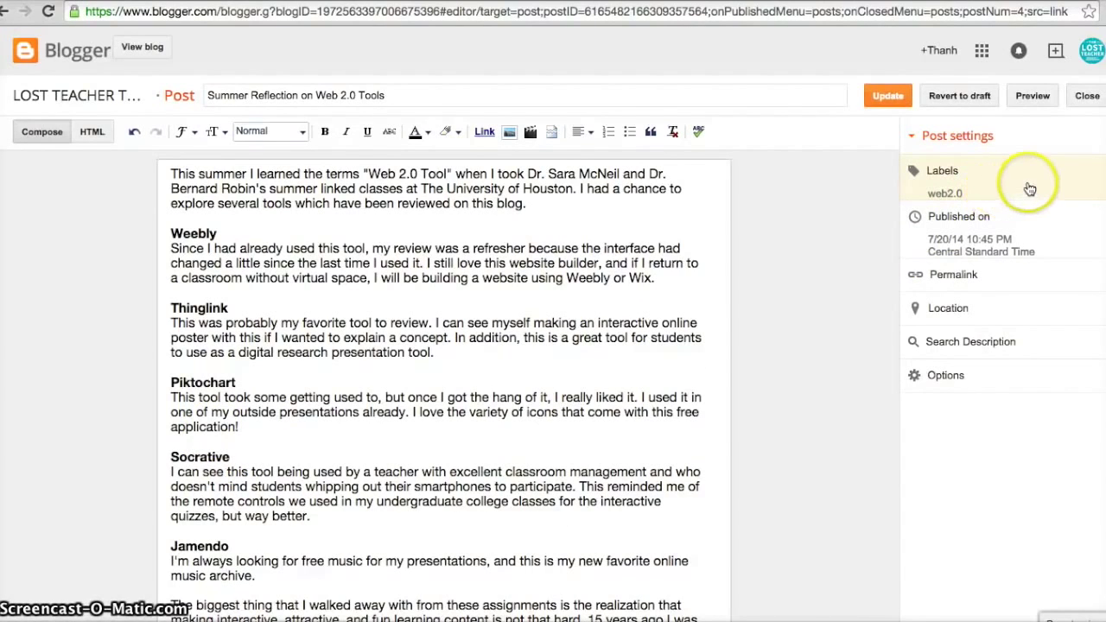
Add the 'presentation' label next to web2.0 and update the post
left_click(993, 175)
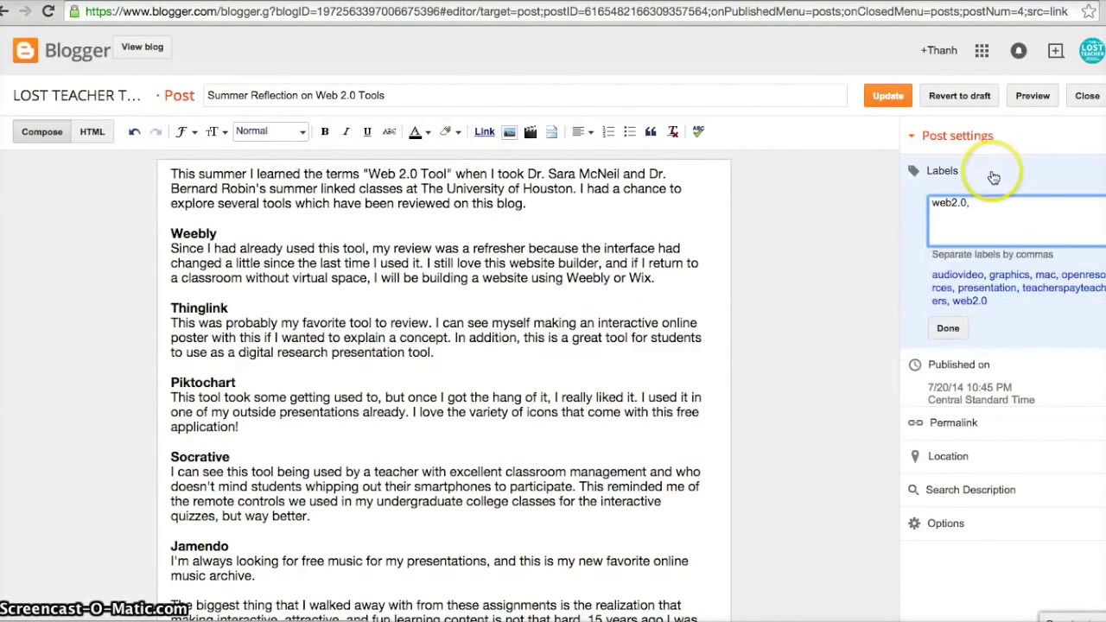
type("prese")
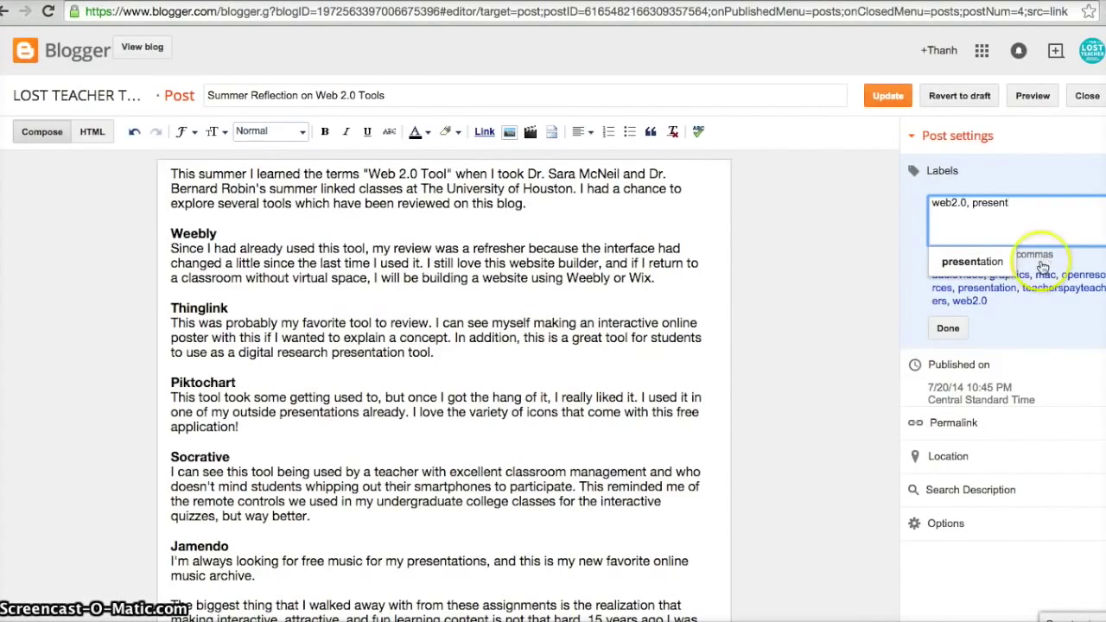
type("nt")
left_click(981, 261)
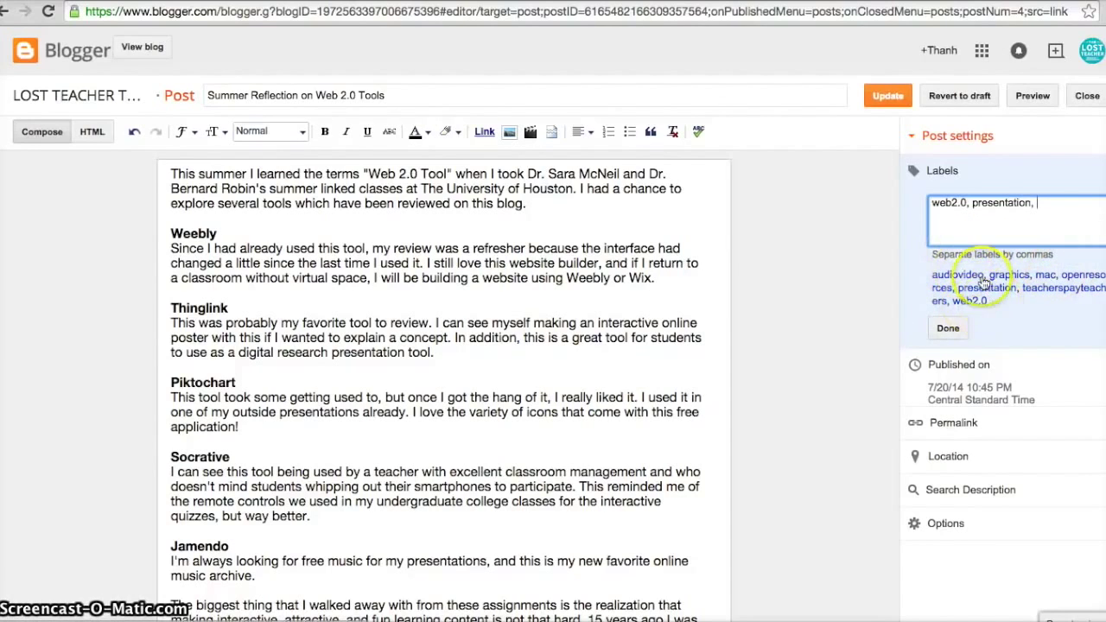
left_click(949, 331)
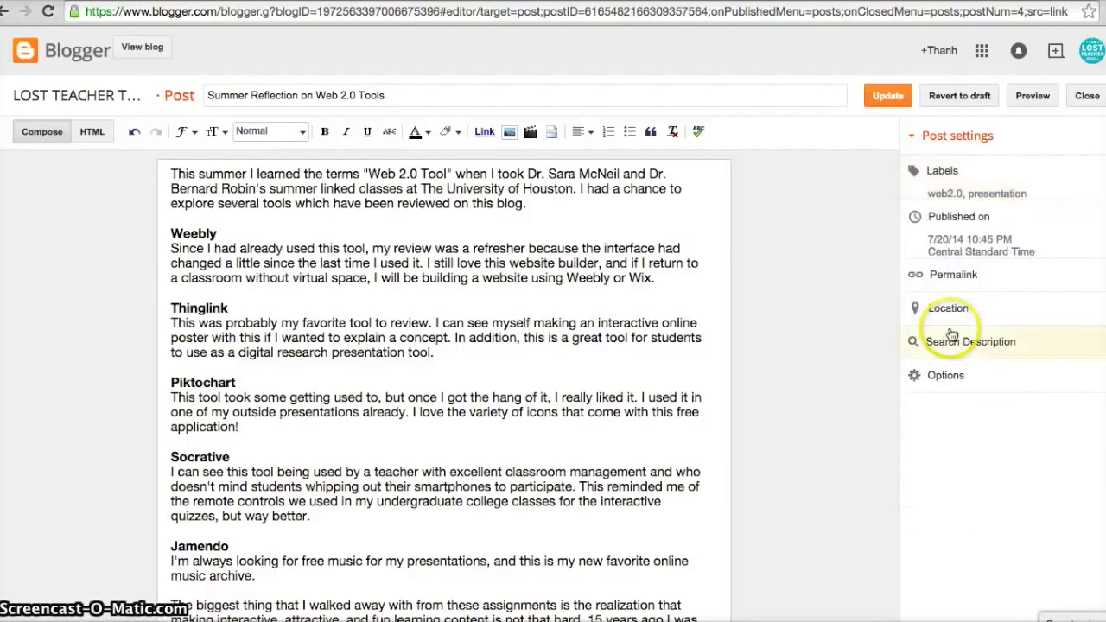
left_click(903, 98)
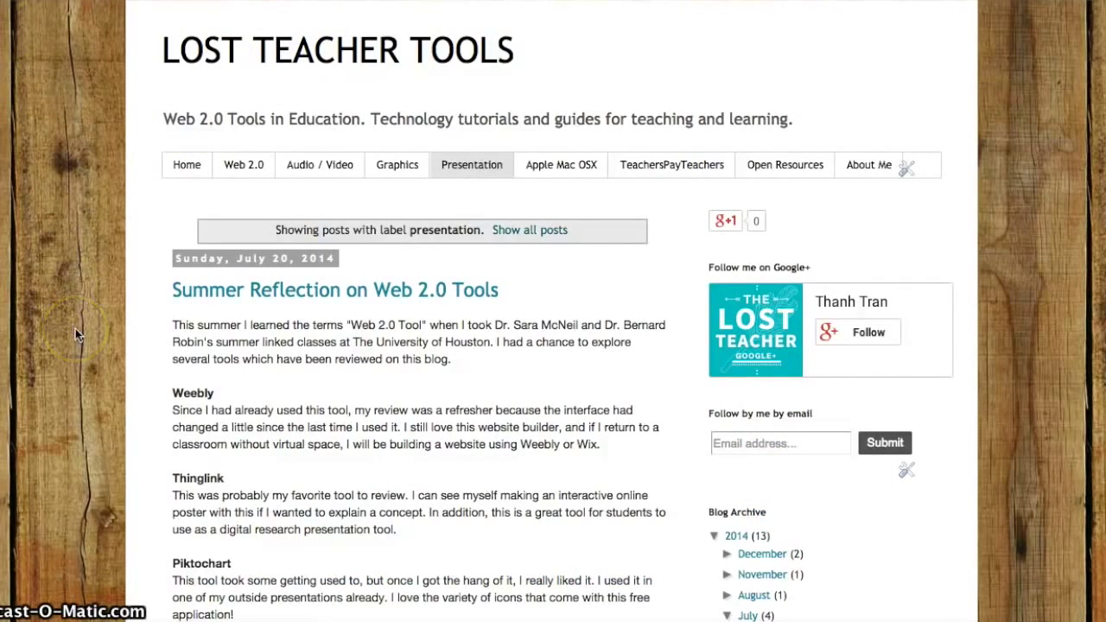
Scroll through the blog's Presentation label page to check that Summer Reflection on Web 2.0 Tools is listed
scroll(75, 329, "down", 2)
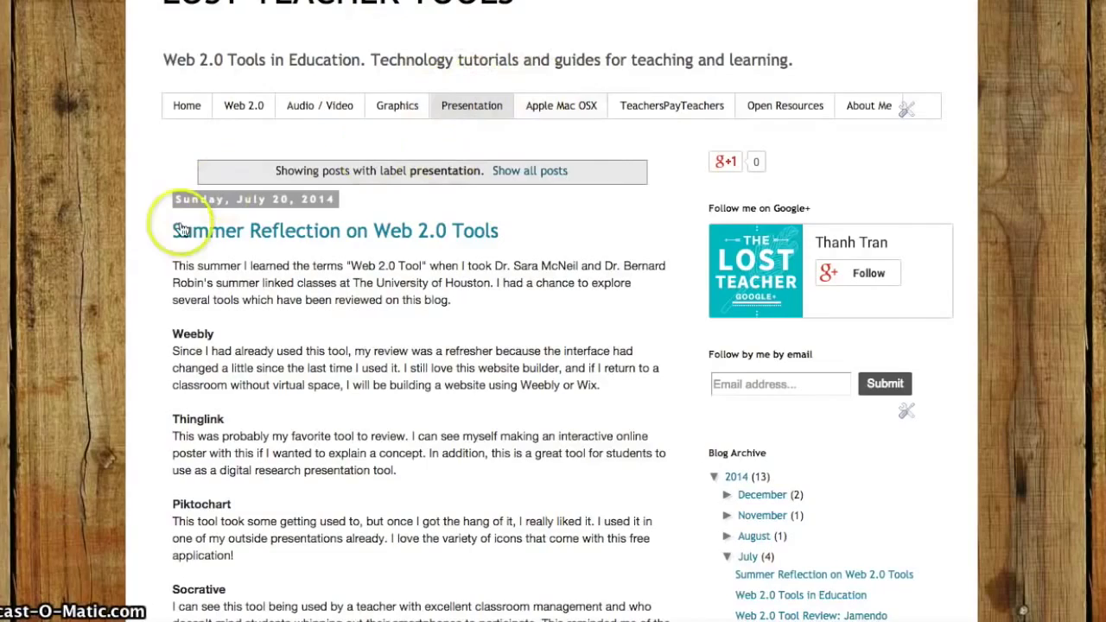
scroll(162, 283, "down", 12)
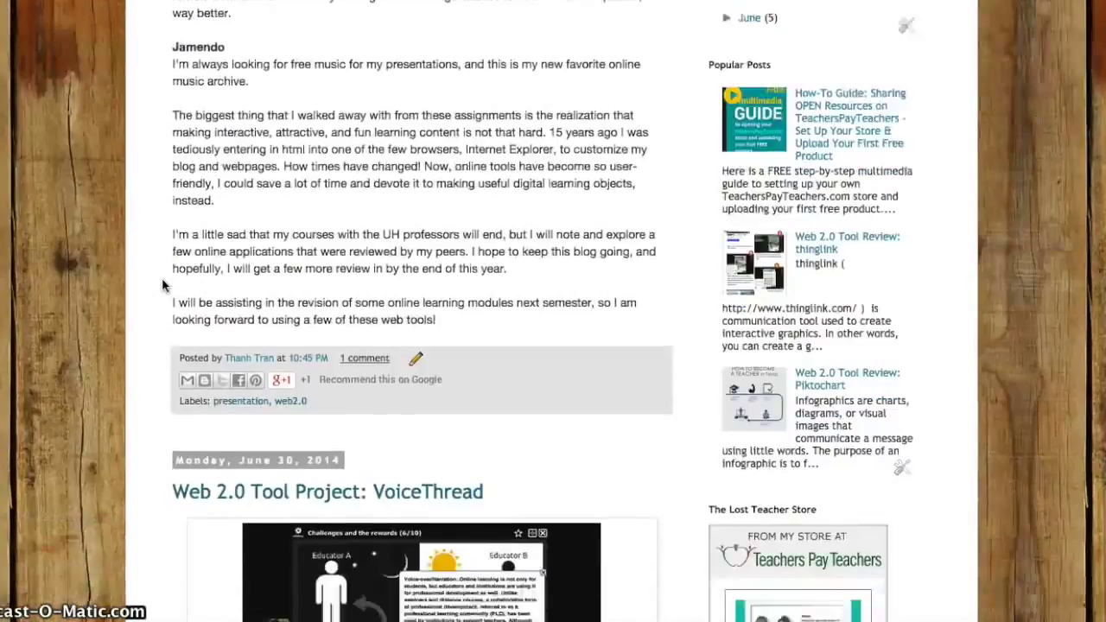
scroll(161, 278, "down", 1)
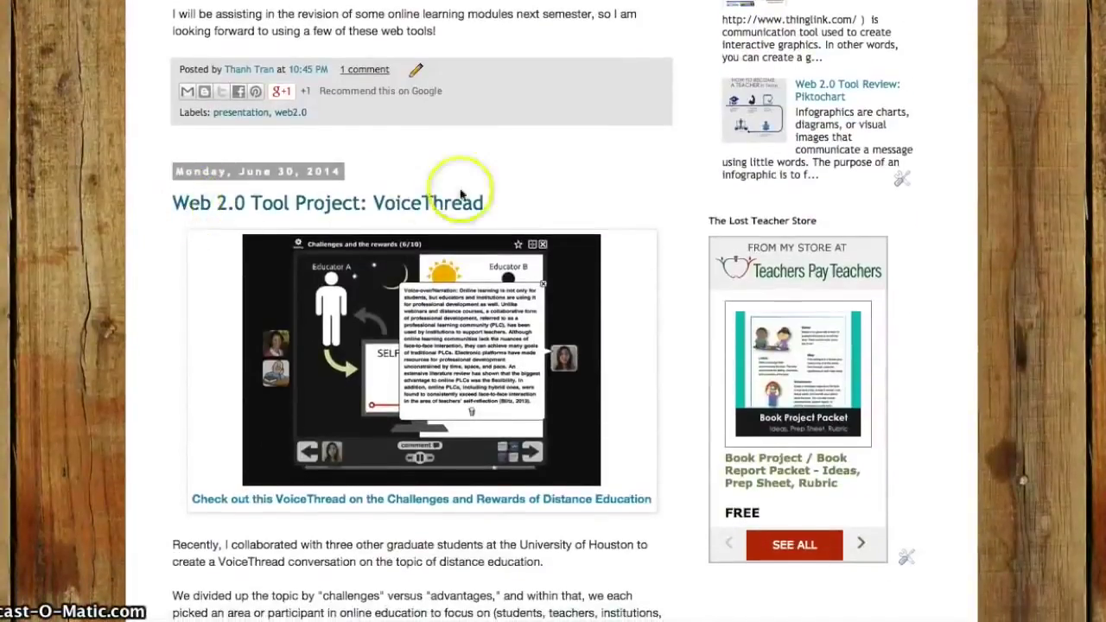
scroll(138, 229, "up", 1)
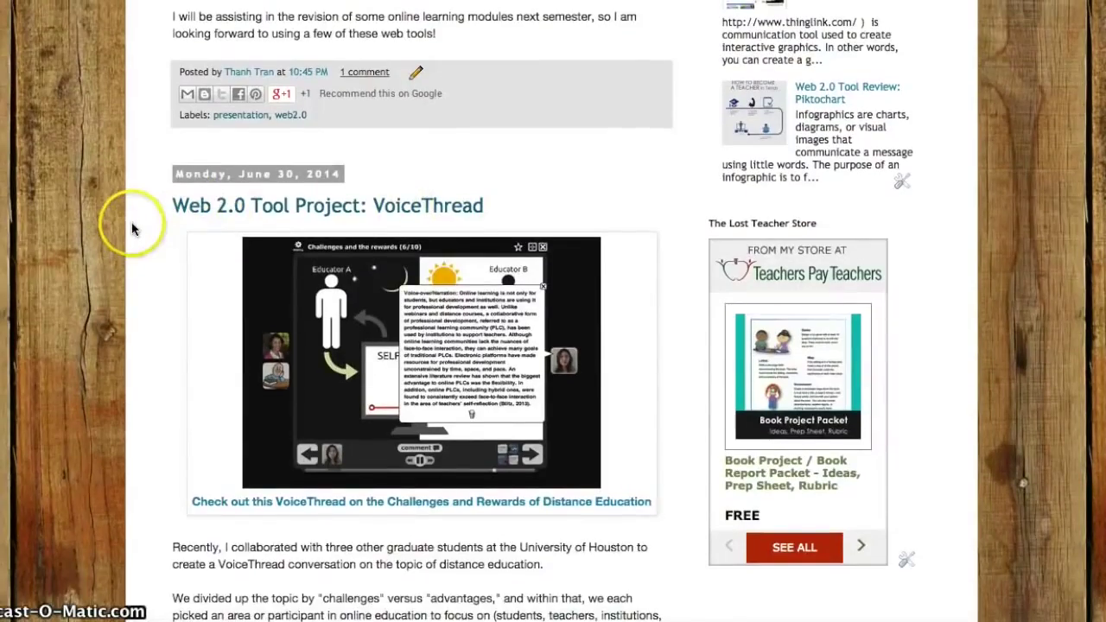
scroll(163, 222, "up", 10)
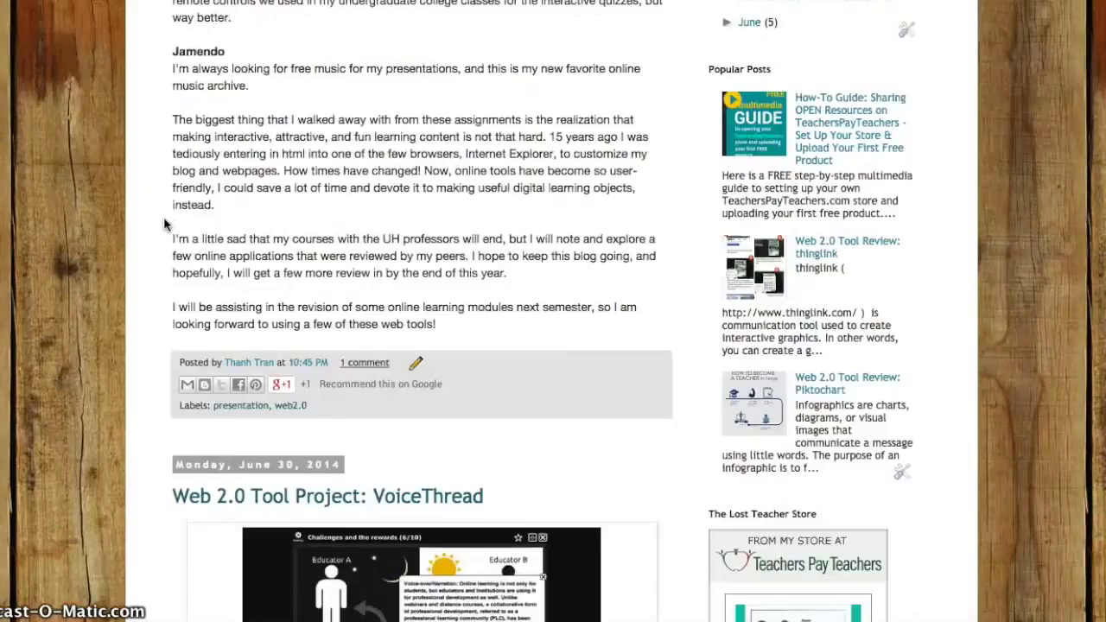
scroll(164, 220, "up", 5)
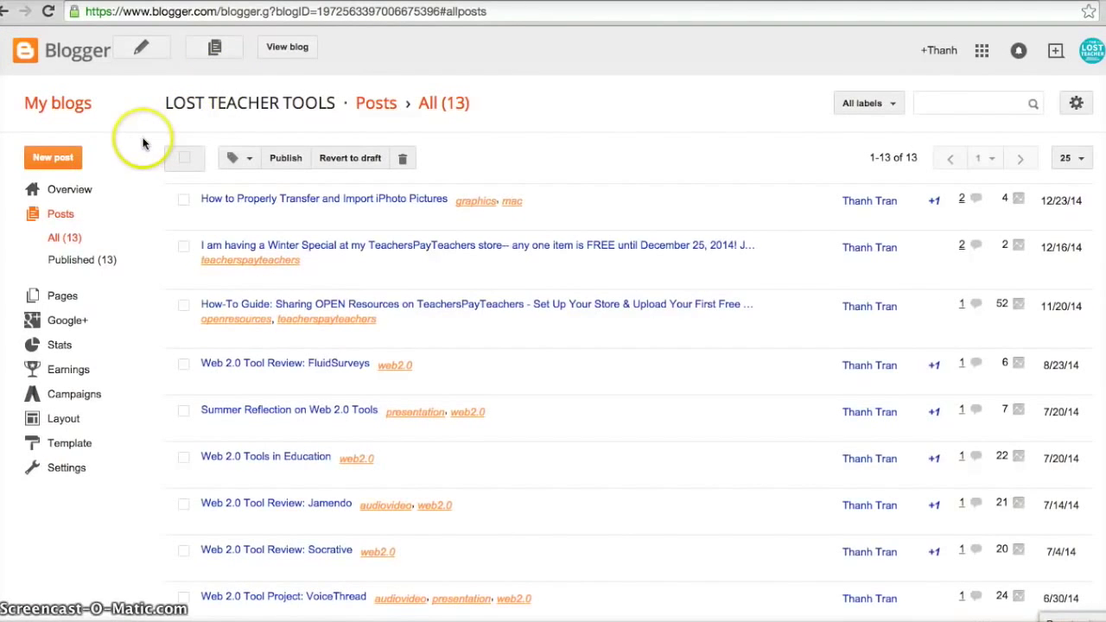
Start a new post titled 'Presentation Example' with the body text 'Example Post'
left_click(36, 158)
left_click(327, 95)
type("Presentation Example")
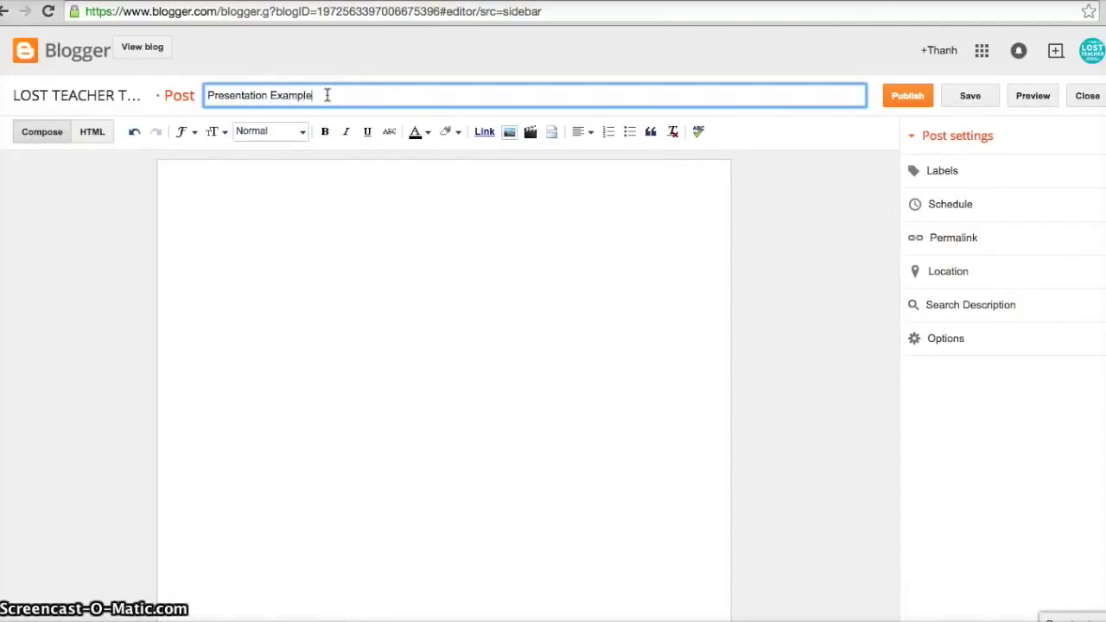
key("Tab")
left_click(289, 171)
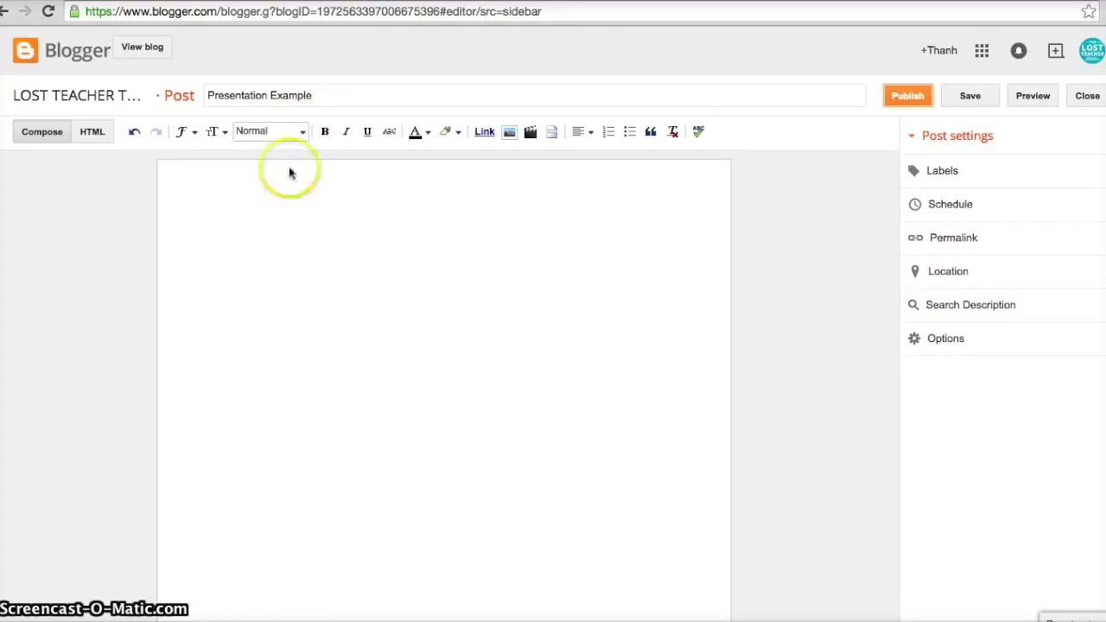
type("Example")
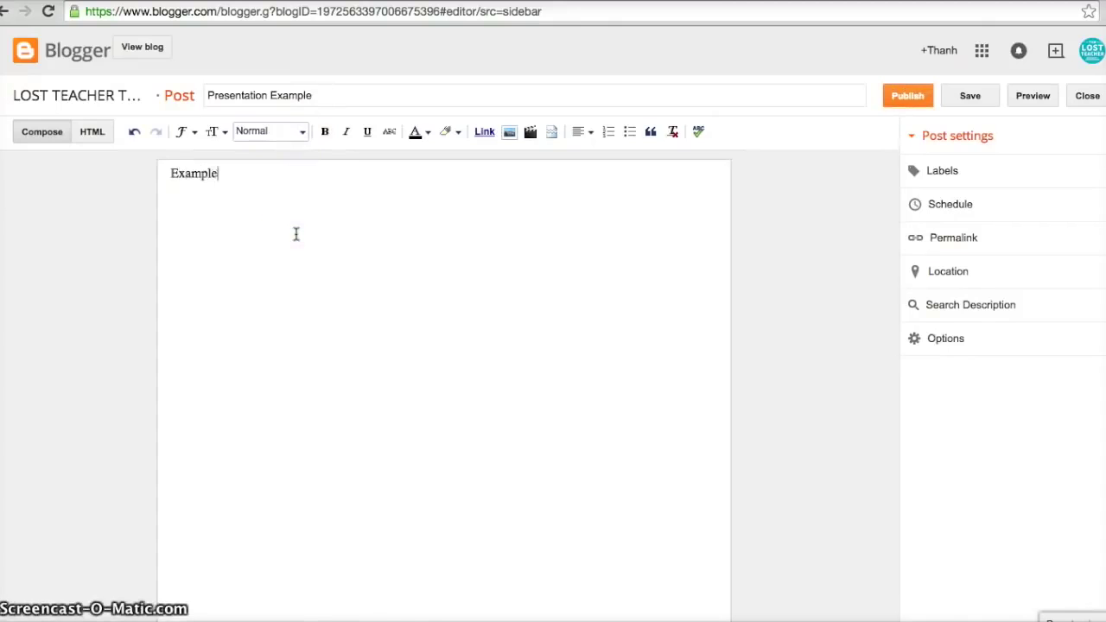
type("st")
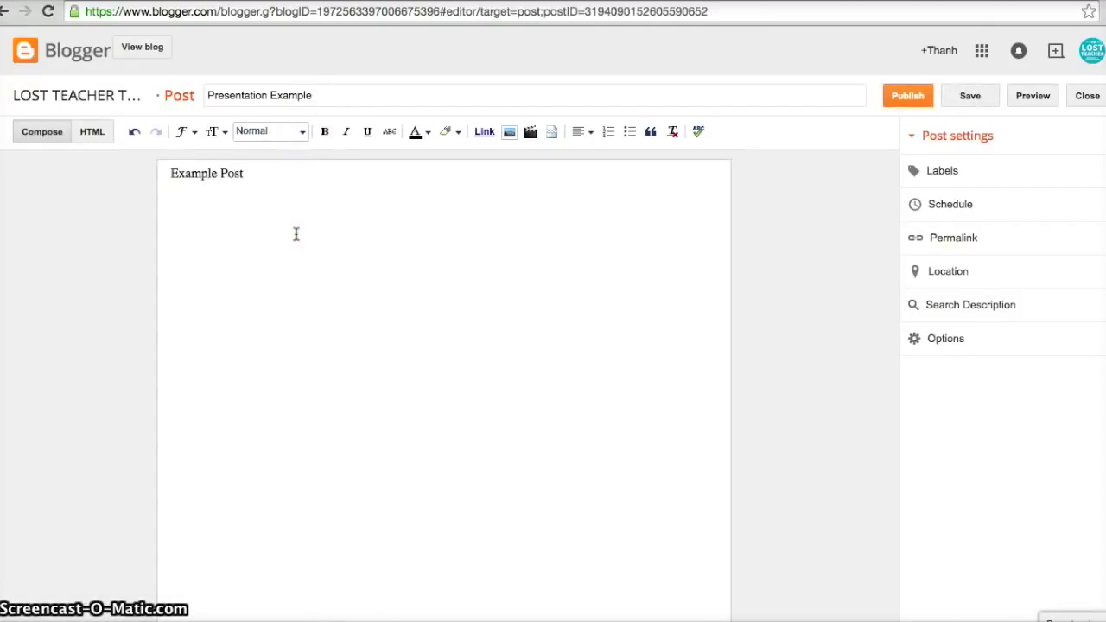
Give the post the presentation label, publish it, and dismiss the share prompt
left_click(977, 182)
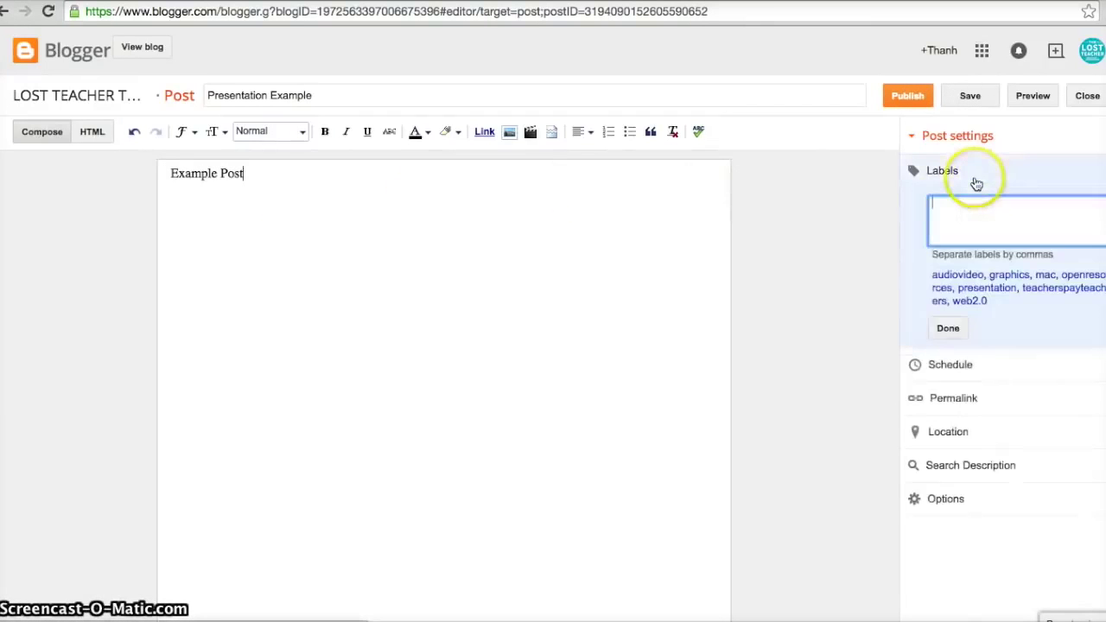
left_click(1000, 292)
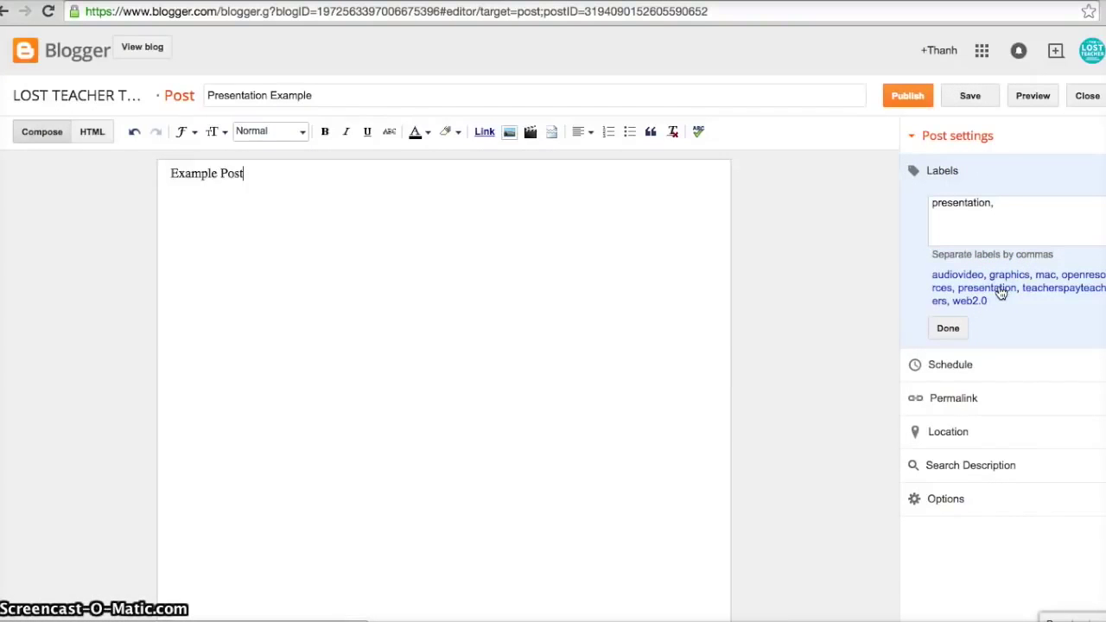
left_click(951, 329)
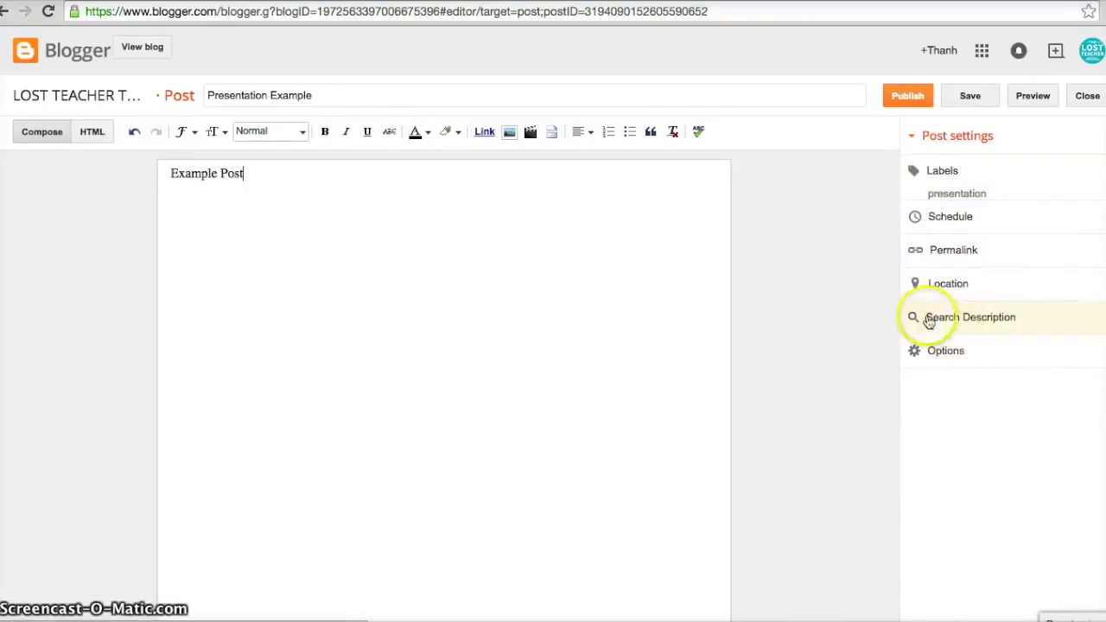
left_click(914, 96)
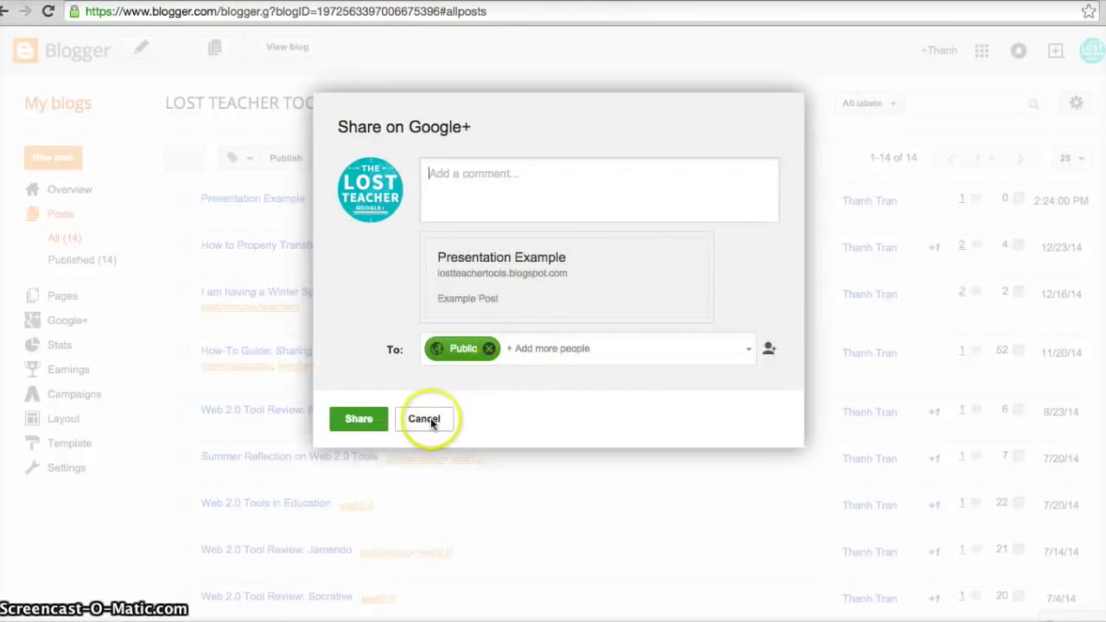
left_click(431, 420)
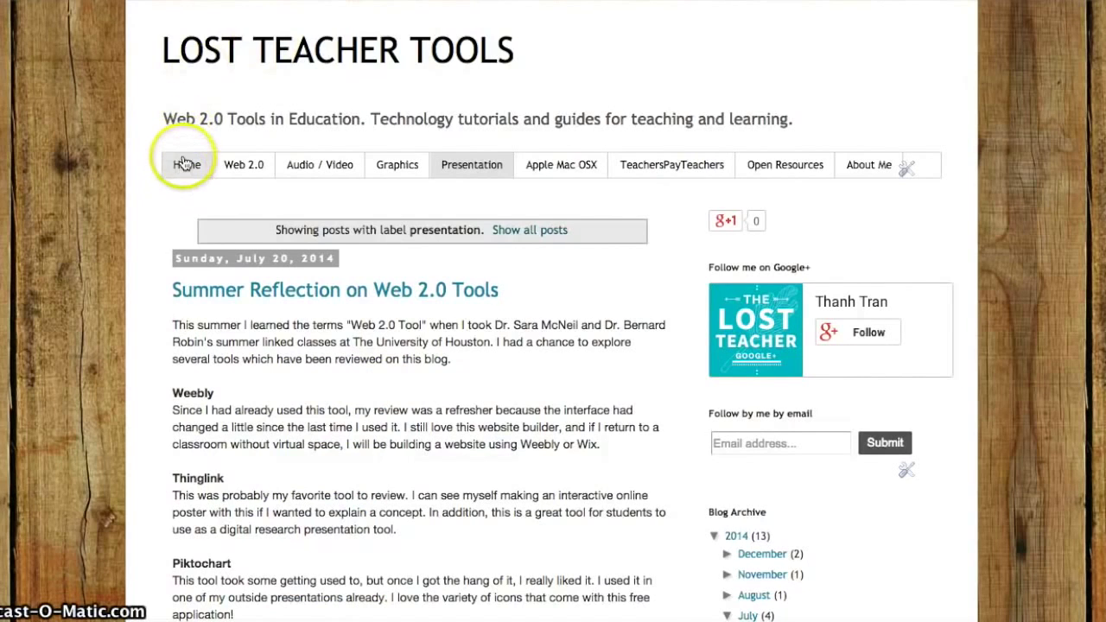
Go to the blog's Home tab, then back to the Presentation tab to refresh its post list
left_click(183, 175)
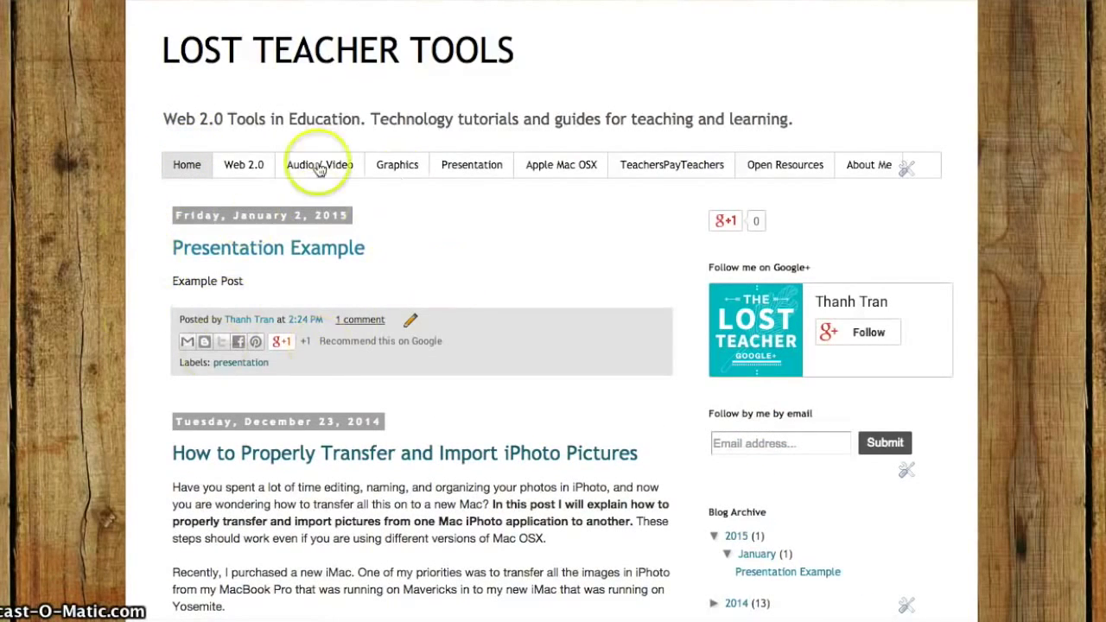
left_click(492, 170)
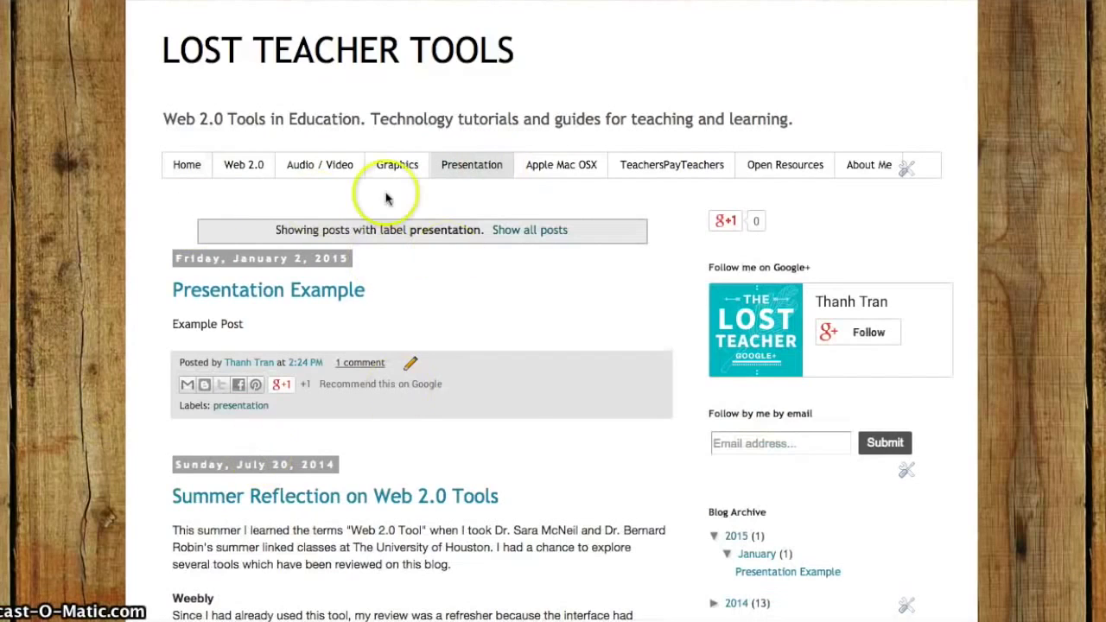